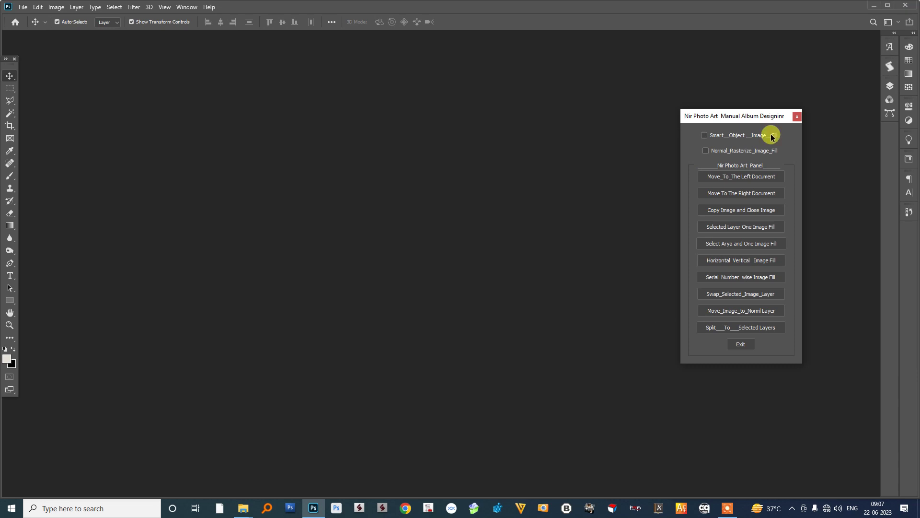
# Reposition the Nir Photo Art album designer panel on screen.
pyautogui.moveTo(756, 117)
pyautogui.mouseDown()
pyautogui.moveTo(650, 155)
pyautogui.moveTo(673, 143)
pyautogui.moveTo(683, 150)
pyautogui.mouseUp()
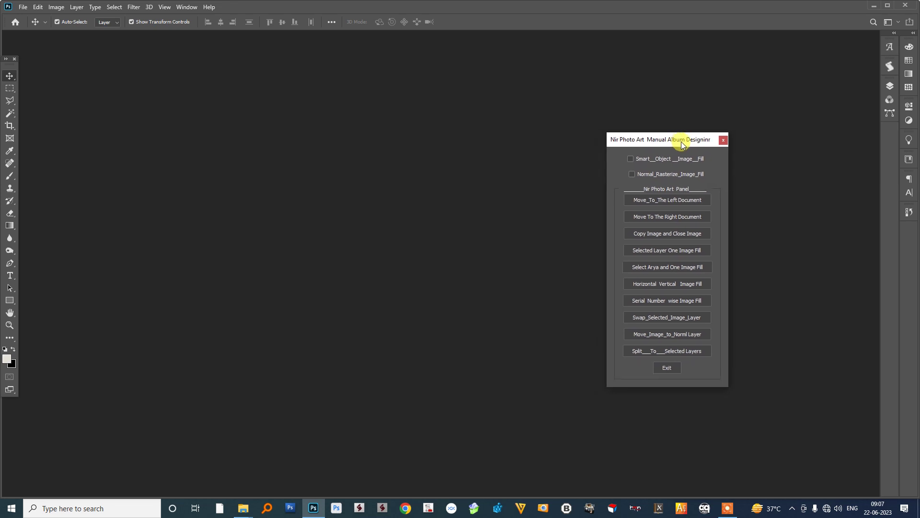
pyautogui.moveTo(683, 150); pyautogui.dragTo(714, 127)
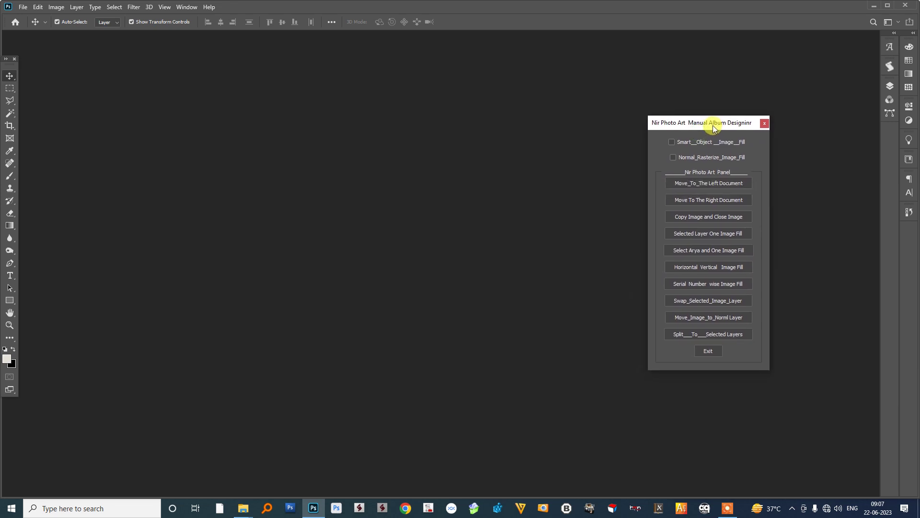
pyautogui.moveTo(714, 125); pyautogui.dragTo(723, 120)
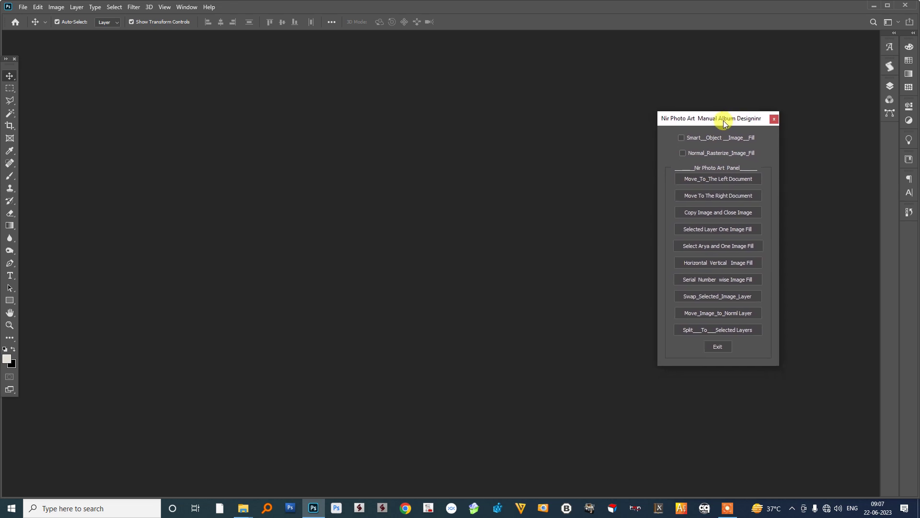
# Open jaimin 7.psd from the PSD folder, leaving missing fonts unresolved.
pyautogui.click(247, 508)
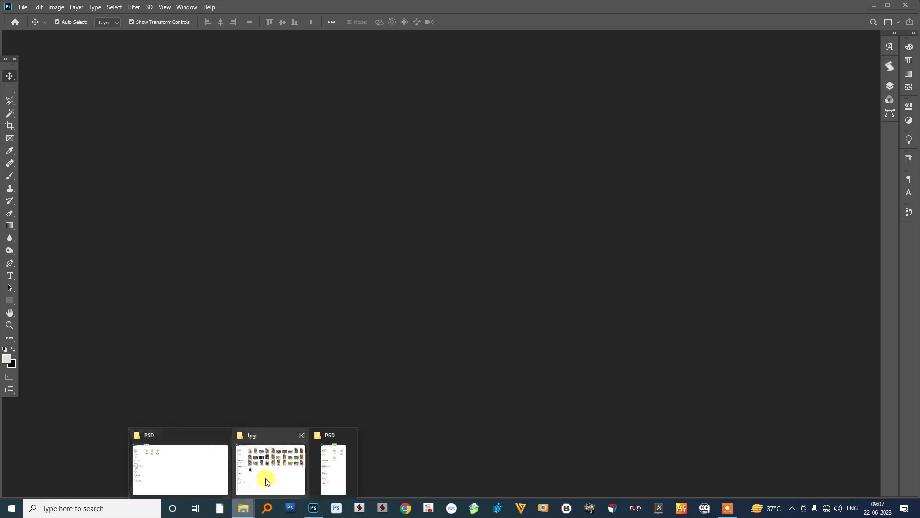
pyautogui.click(212, 476)
pyautogui.moveTo(144, 91)
pyautogui.mouseDown()
pyautogui.moveTo(561, 153)
pyautogui.moveTo(413, 214)
pyautogui.mouseUp()
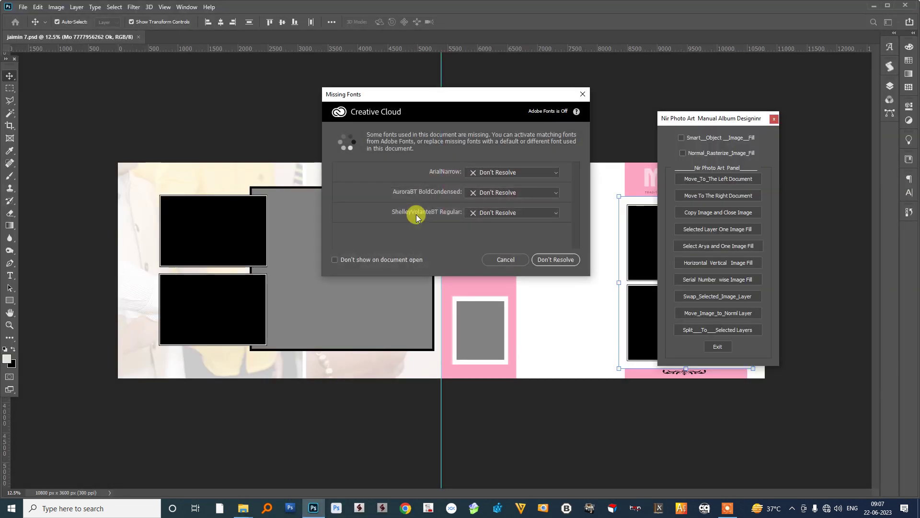
pyautogui.click(505, 259)
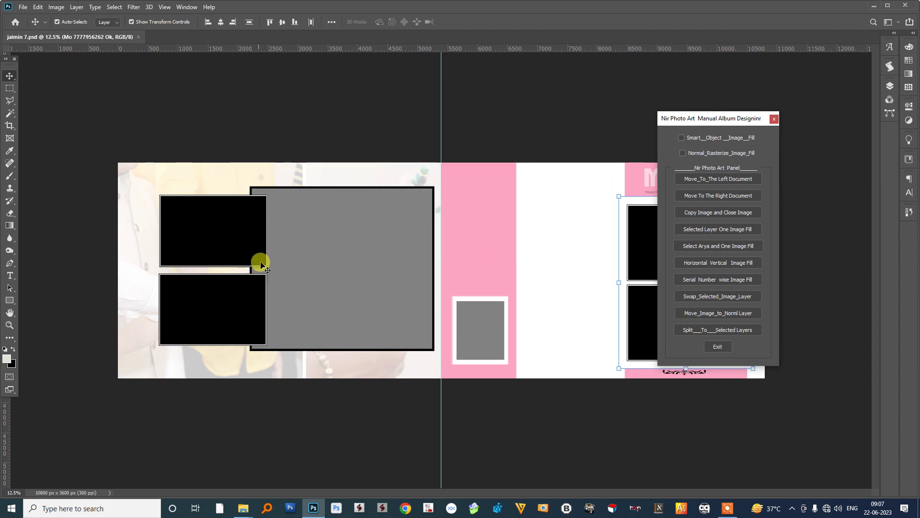
# Select the spread's black and grey placeholder frames one by one with the Move tool.
pyautogui.click(220, 253)
pyautogui.click(228, 310)
pyautogui.click(309, 288)
pyautogui.click(474, 331)
pyautogui.click(235, 251)
pyautogui.click(243, 508)
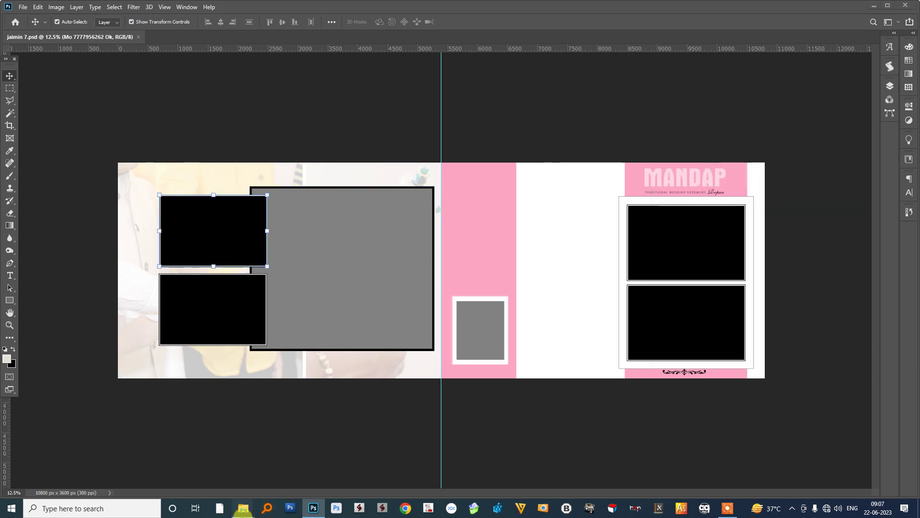
# Open 311A9009.jpg and 311A9015.jpg from the Jpg folder in Photoshop together.
pyautogui.moveTo(243, 508)
pyautogui.click(292, 467)
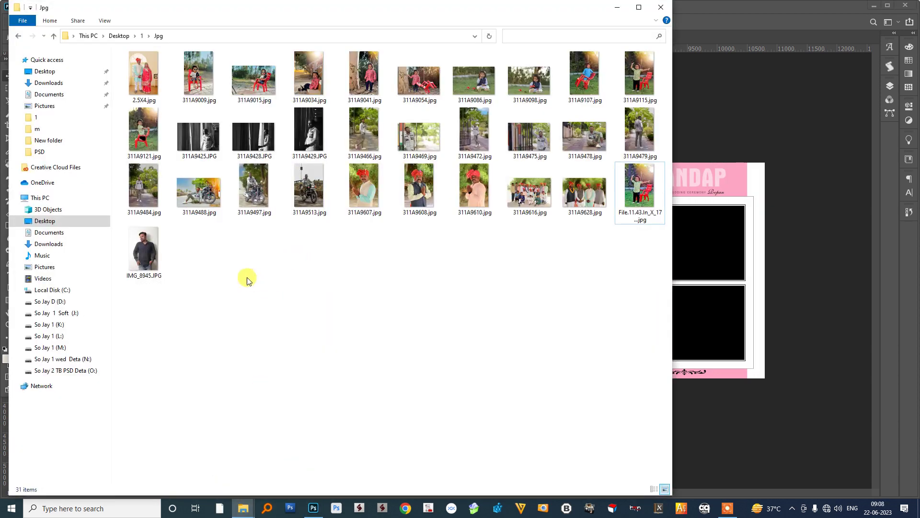
pyautogui.keyDown('ctrl'); pyautogui.scroll(2, 375, 193); pyautogui.keyUp('ctrl')
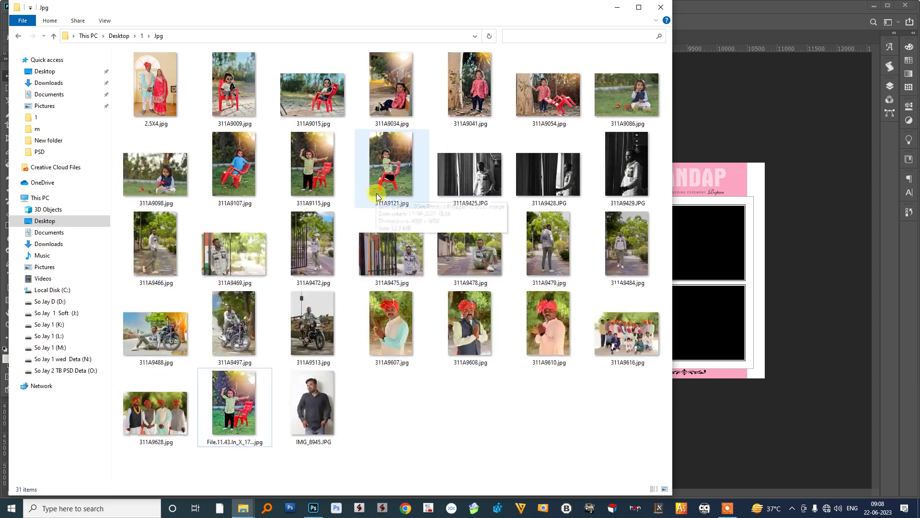
pyautogui.click(236, 102)
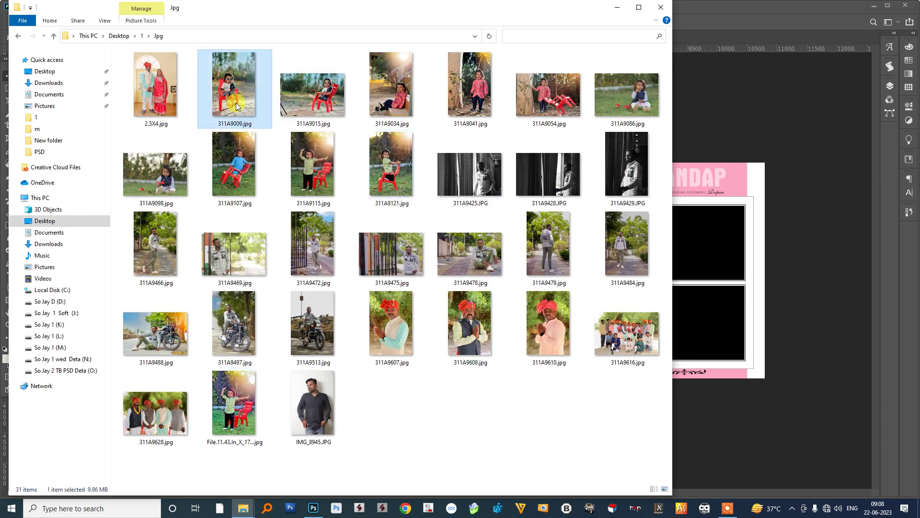
pyautogui.keyDown('ctrl'); pyautogui.click(326, 106); pyautogui.keyUp('ctrl')
pyautogui.moveTo(324, 105)
pyautogui.mouseDown()
pyautogui.moveTo(709, 20)
pyautogui.moveTo(710, 8)
pyautogui.mouseUp()
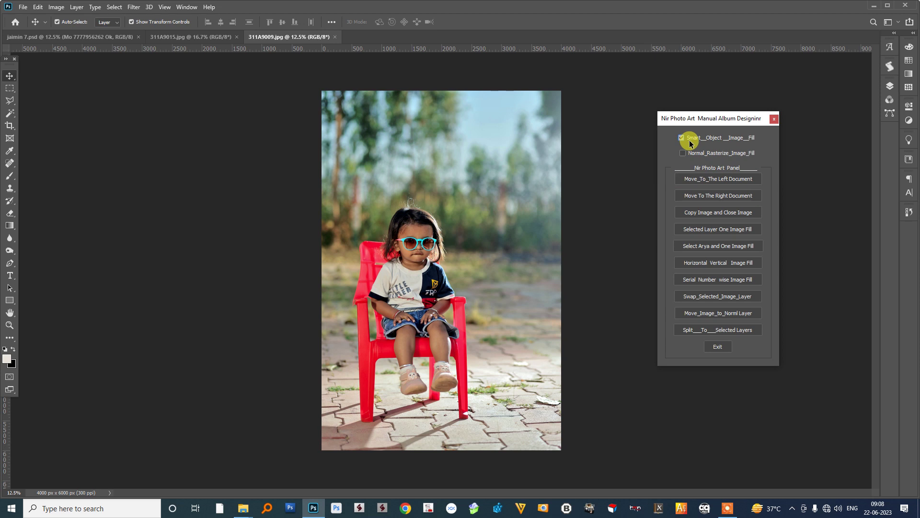
pyautogui.click(705, 185)
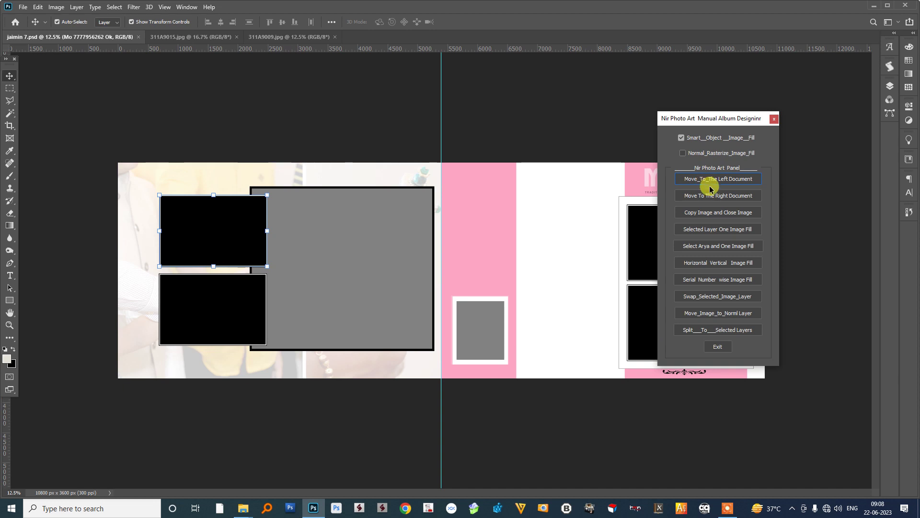
pyautogui.click(718, 197)
pyautogui.click(719, 196)
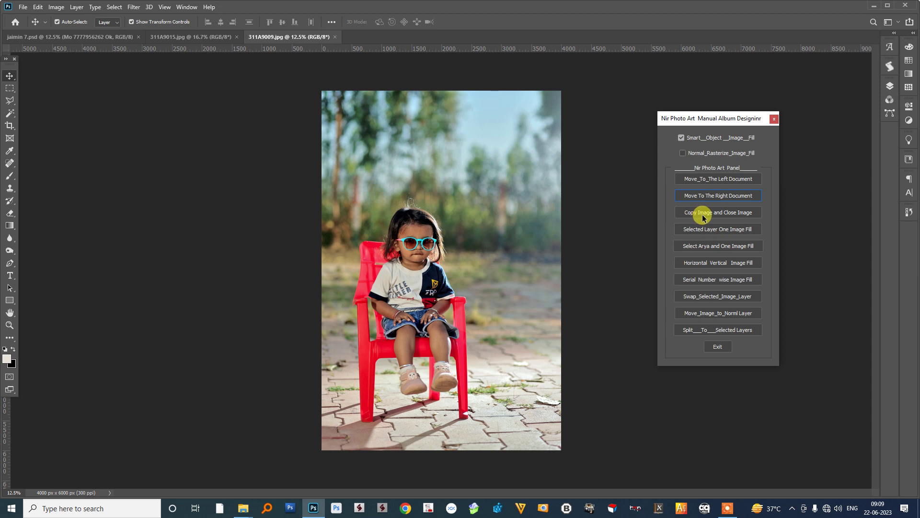
# Copy 311A9009.jpg and fill the album's large grey frame with it.
pyautogui.click(702, 214)
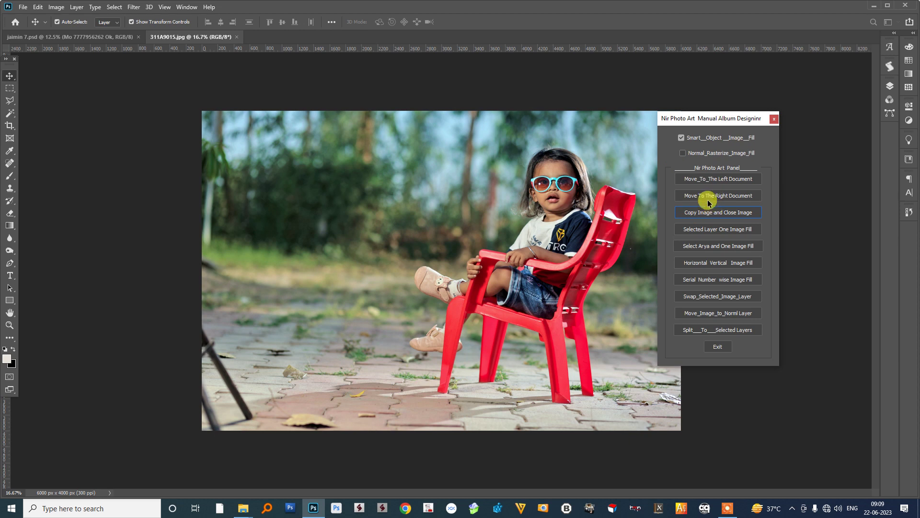
pyautogui.click(696, 182)
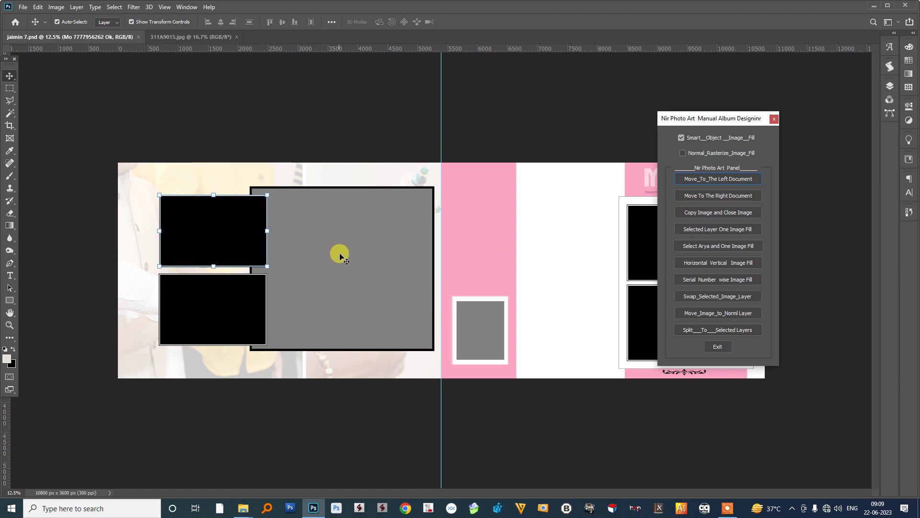
pyautogui.click(325, 264)
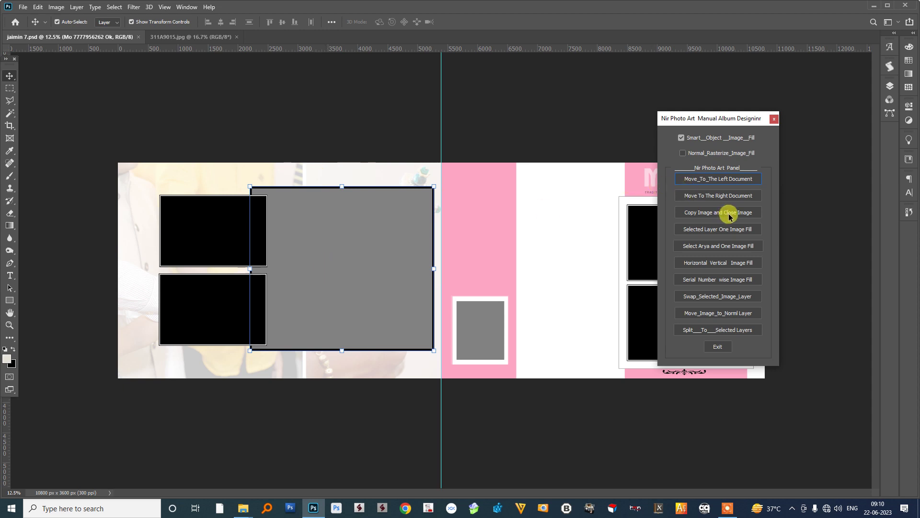
pyautogui.click(715, 234)
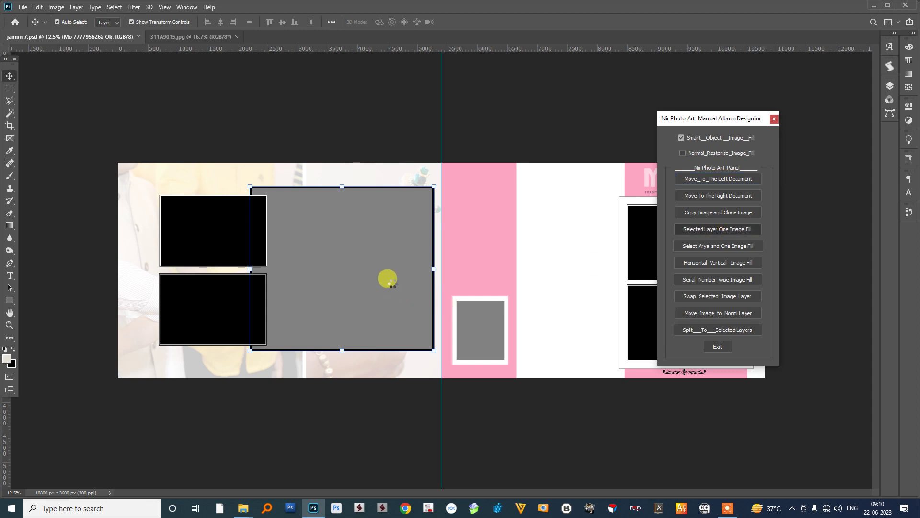
# Show the Layers panel and bring the 311A9015.jpg document forward.
pyautogui.click(191, 7)
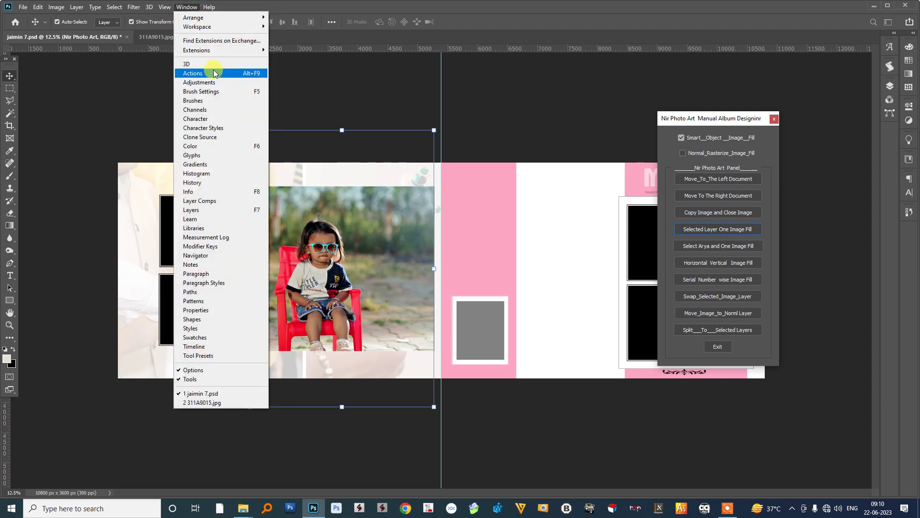
pyautogui.click(216, 210)
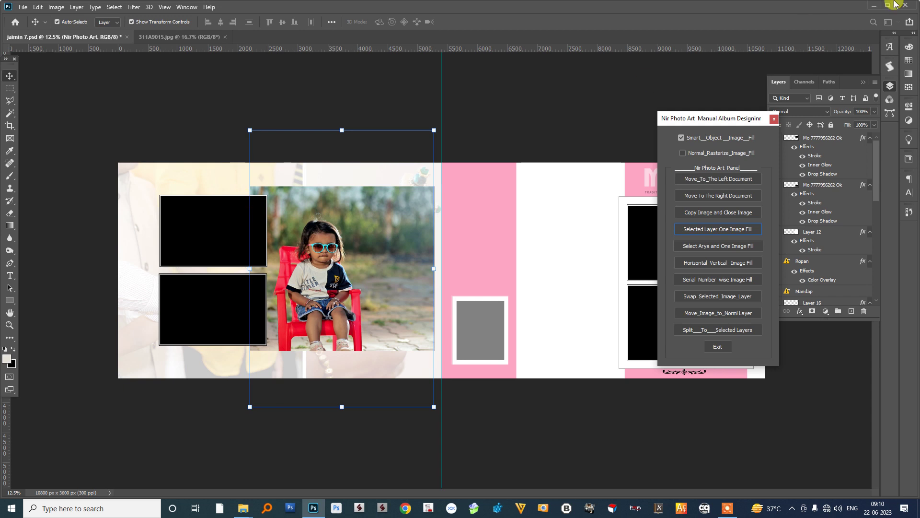
pyautogui.scroll(-10, 824, 216)
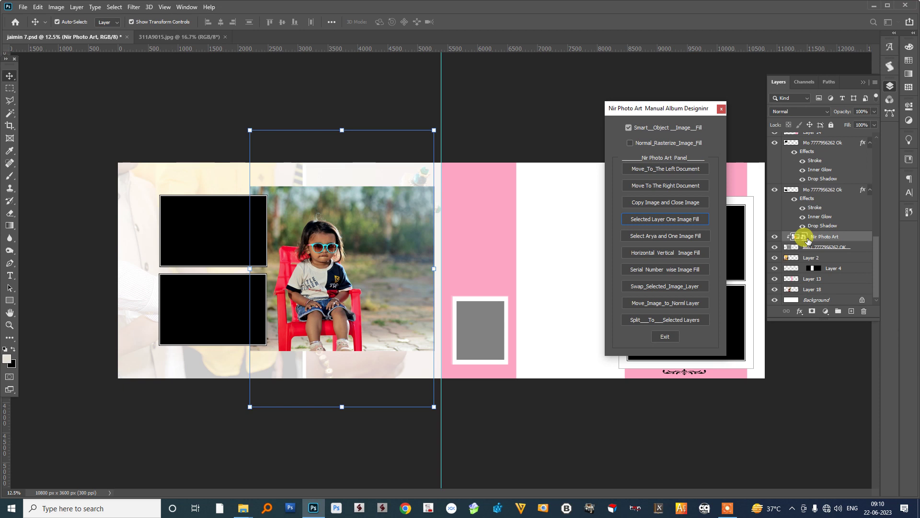
pyautogui.click(204, 39)
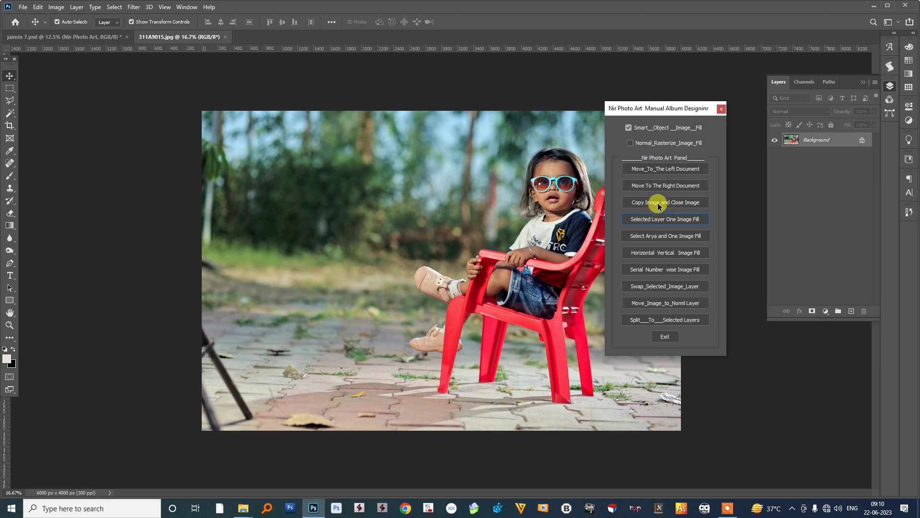
# Place 311A9015.jpg as a rasterized fill in the top-left black frame.
pyautogui.click(630, 127)
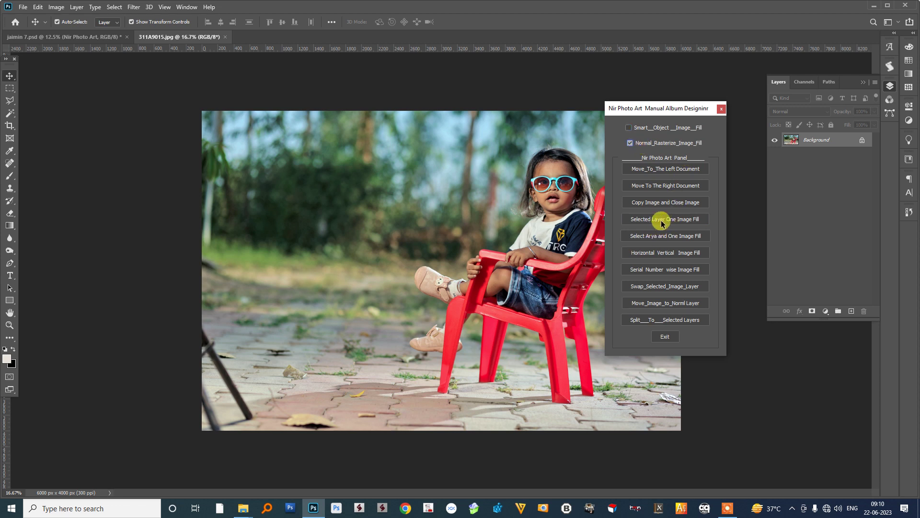
pyautogui.click(664, 202)
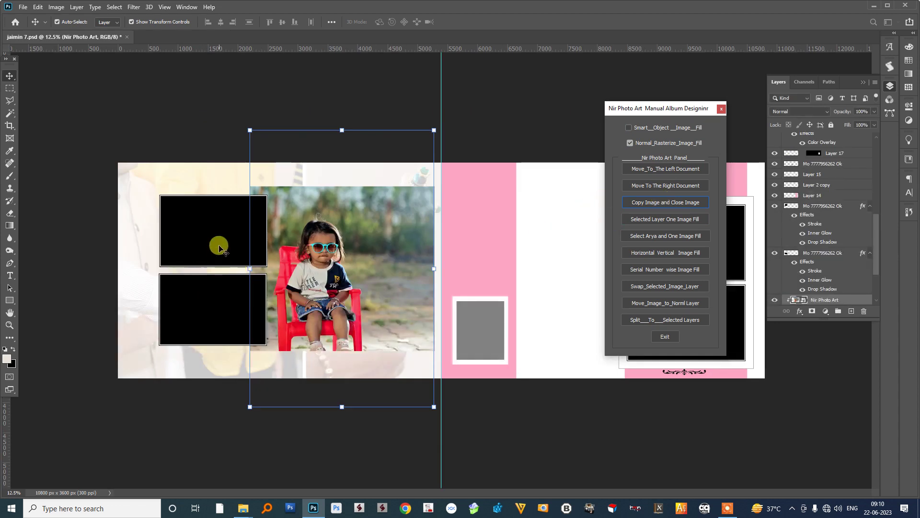
pyautogui.click(219, 247)
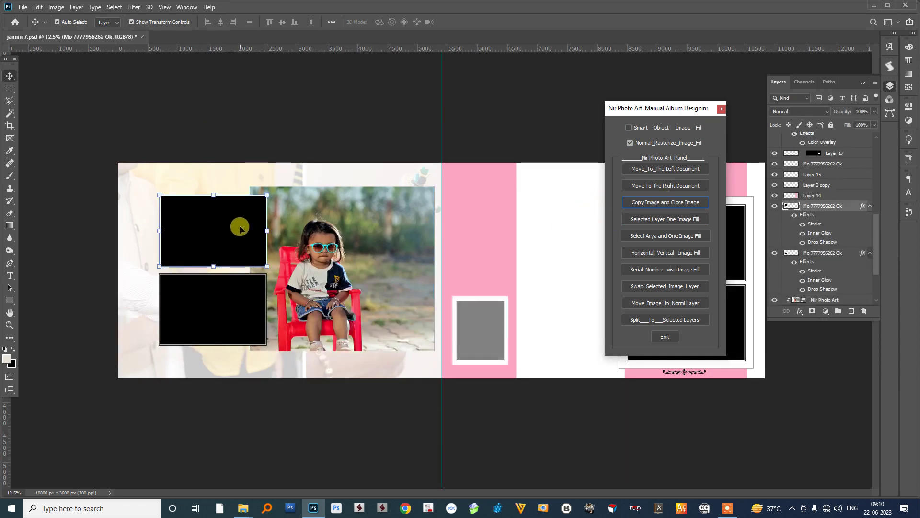
pyautogui.click(666, 221)
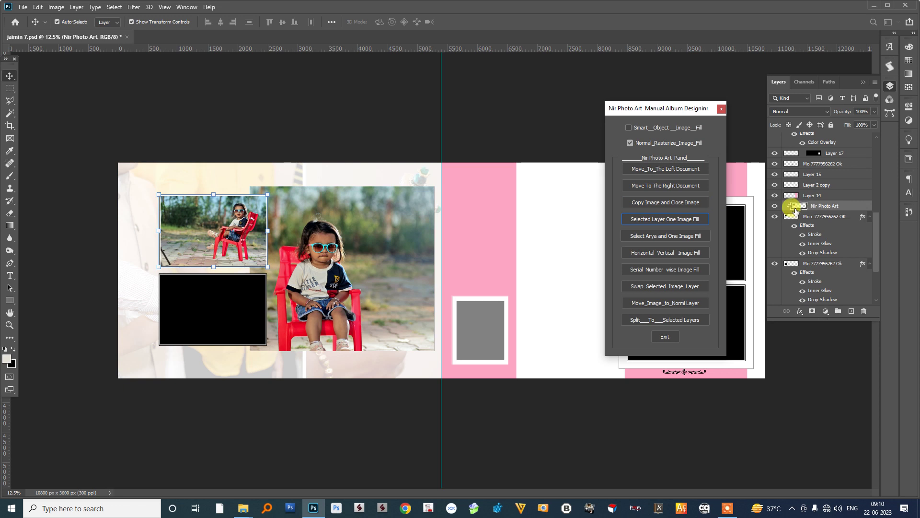
# Check the large child photo with an unchanged transform, then select the small top-left photo.
pyautogui.click(405, 296)
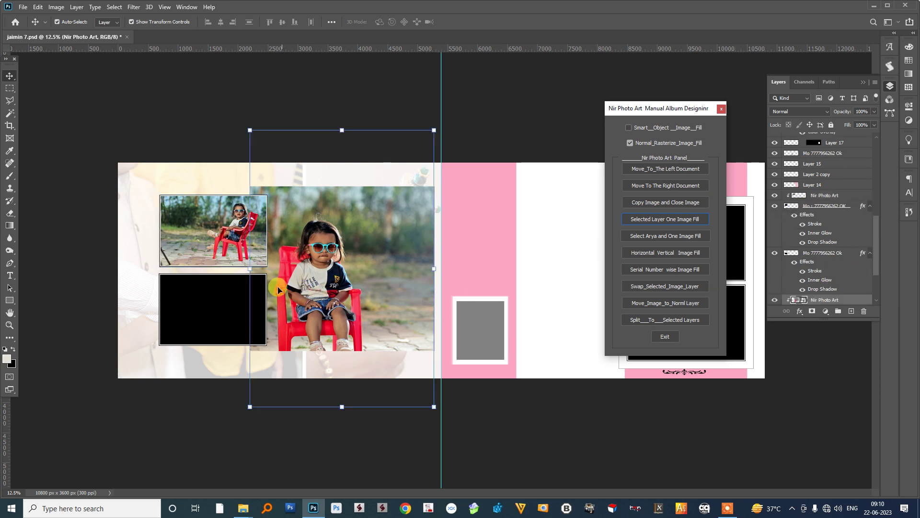
pyautogui.hotkey('ctrl', 't')
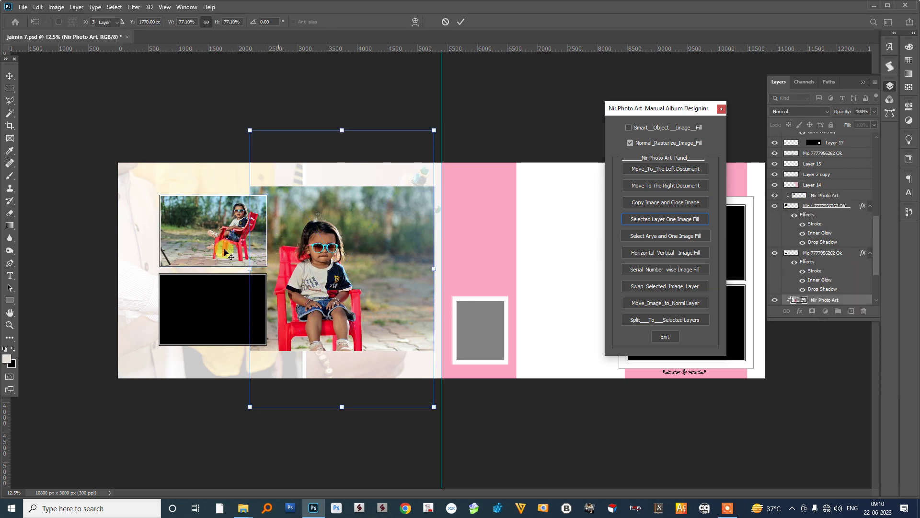
pyautogui.press('Return')
pyautogui.click(224, 249)
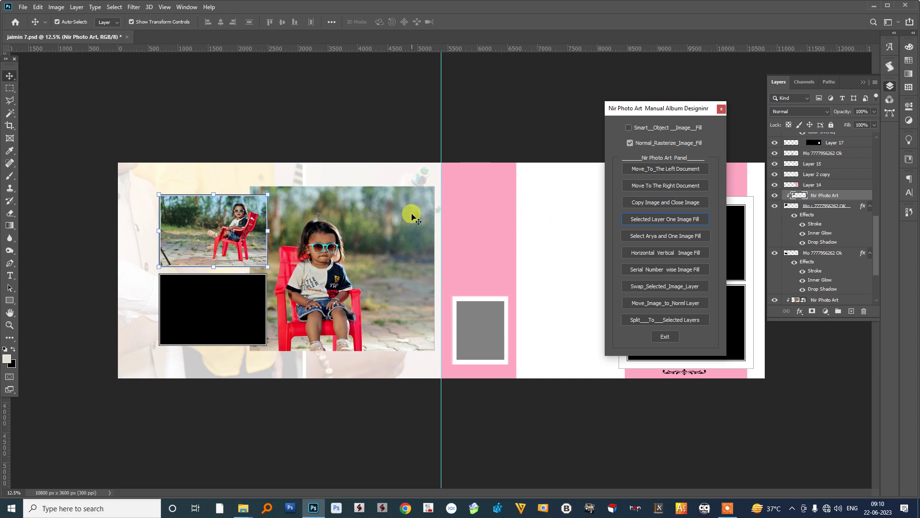
pyautogui.click(665, 248)
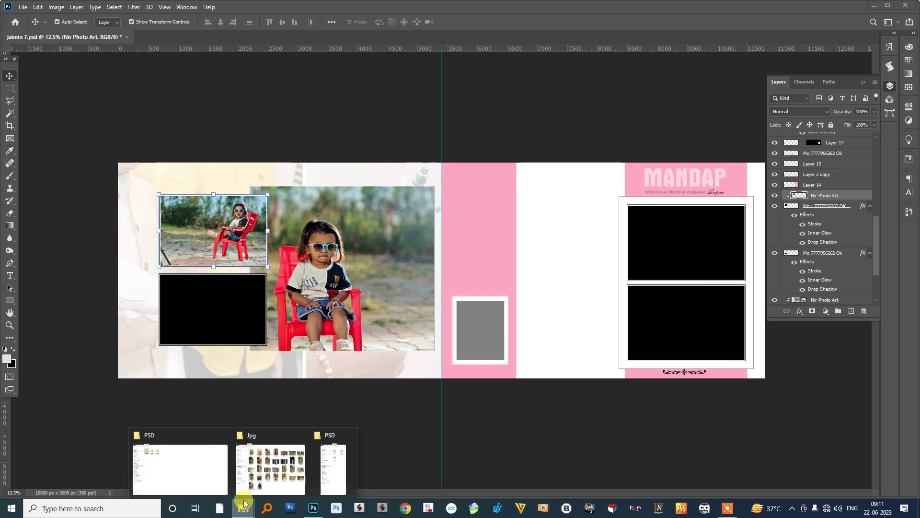
# Open 311A9607.jpg, copy it into the album, and select the right-page grey frame.
pyautogui.click(262, 472)
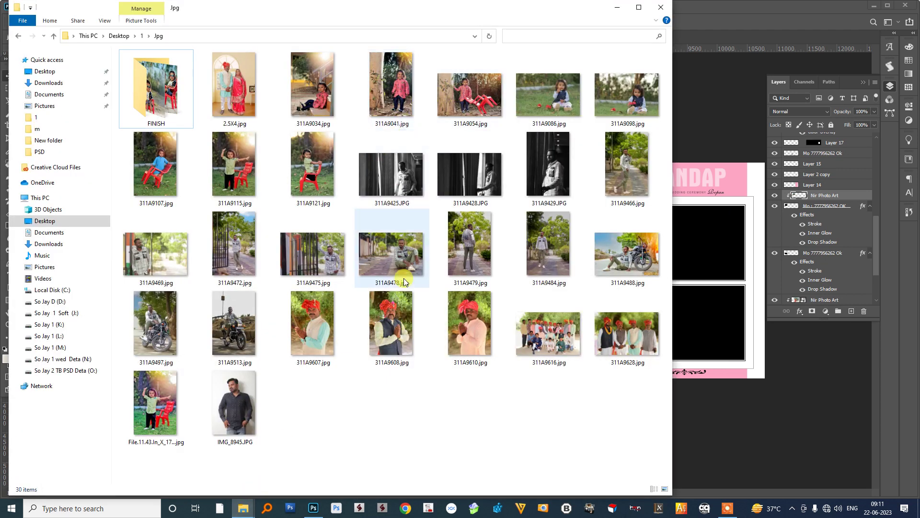
pyautogui.moveTo(311, 321)
pyautogui.mouseDown()
pyautogui.moveTo(779, 8)
pyautogui.moveTo(690, 45)
pyautogui.mouseUp()
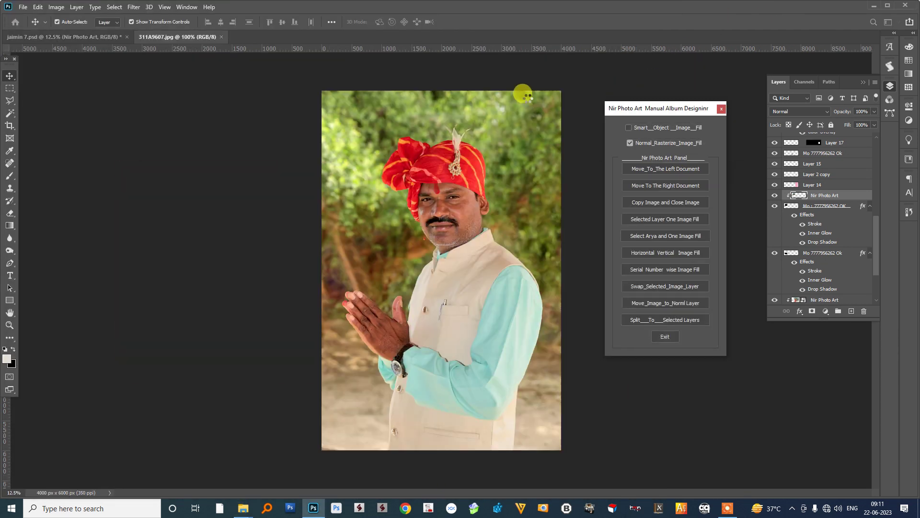
pyautogui.click(667, 203)
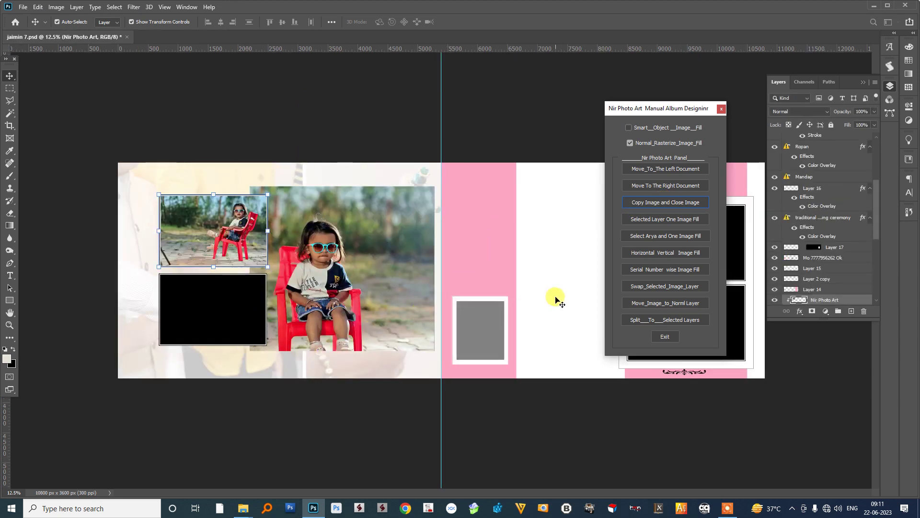
pyautogui.click(479, 330)
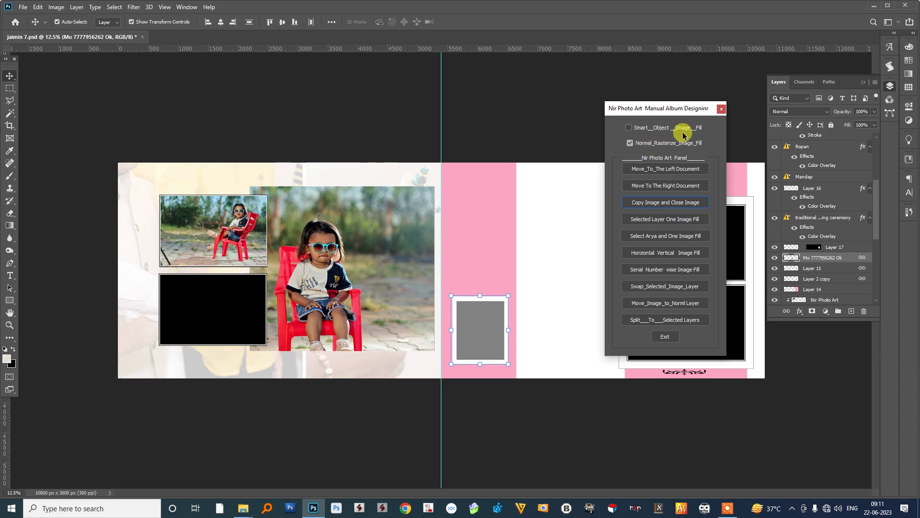
# Marquee the white area beside the pink strip, fill it with the turban photo, and close.
pyautogui.click(491, 320)
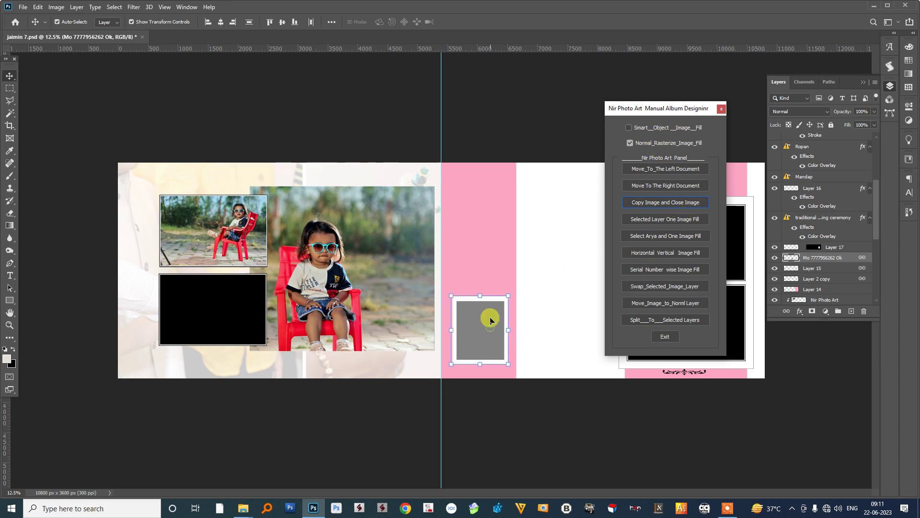
pyautogui.click(13, 87)
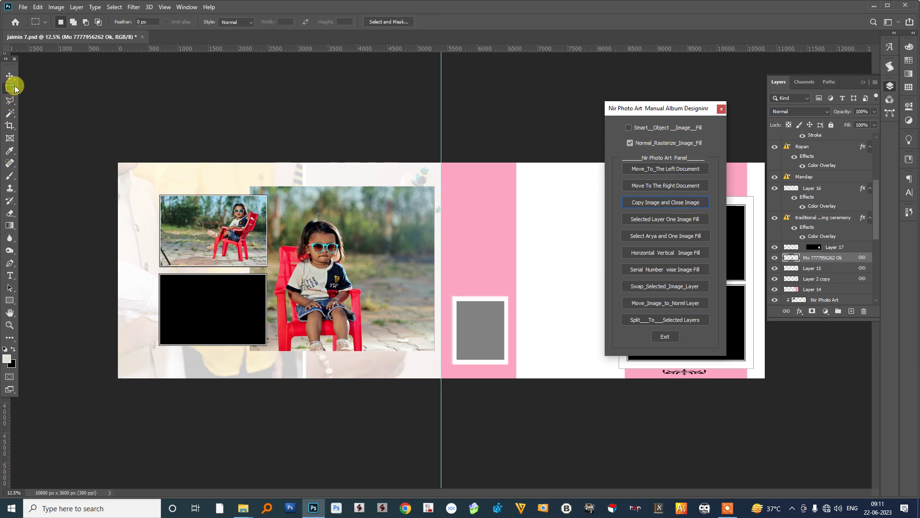
pyautogui.moveTo(516, 160)
pyautogui.mouseDown()
pyautogui.moveTo(609, 384)
pyautogui.moveTo(617, 385)
pyautogui.mouseUp()
pyautogui.moveTo(690, 108)
pyautogui.mouseDown()
pyautogui.moveTo(771, 118)
pyautogui.moveTo(793, 108)
pyautogui.mouseUp()
pyautogui.click(743, 240)
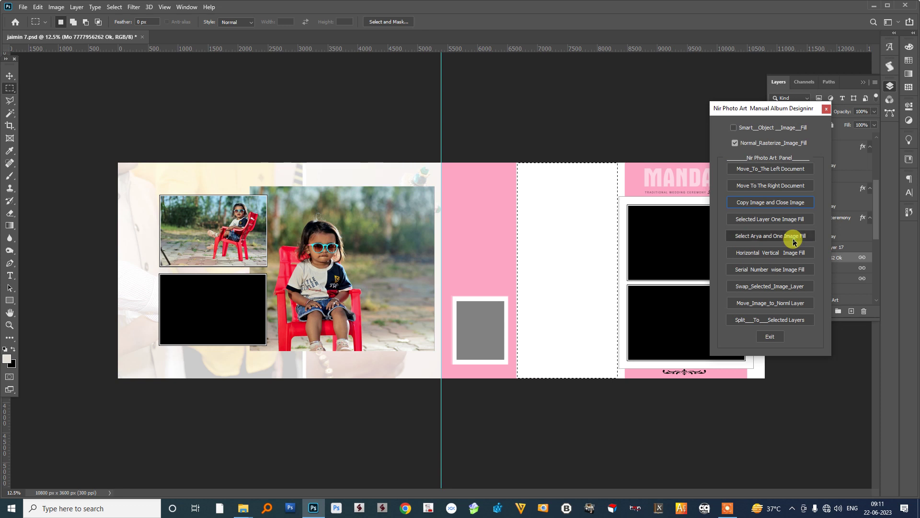
pyautogui.click(793, 241)
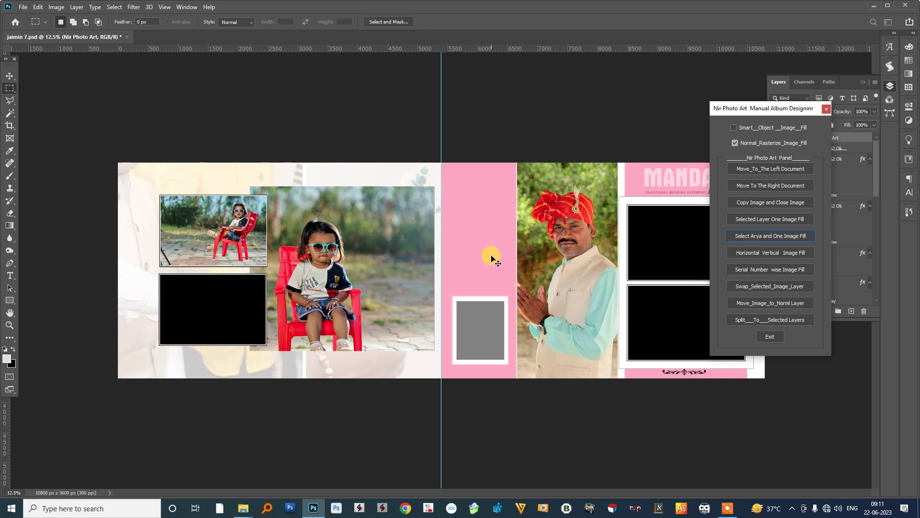
pyautogui.hotkey('ctrl', 'w')
# Discard the spread unsaved and open Klick Creatin (2)_000.psd from the PSD folder.
pyautogui.click(463, 190)
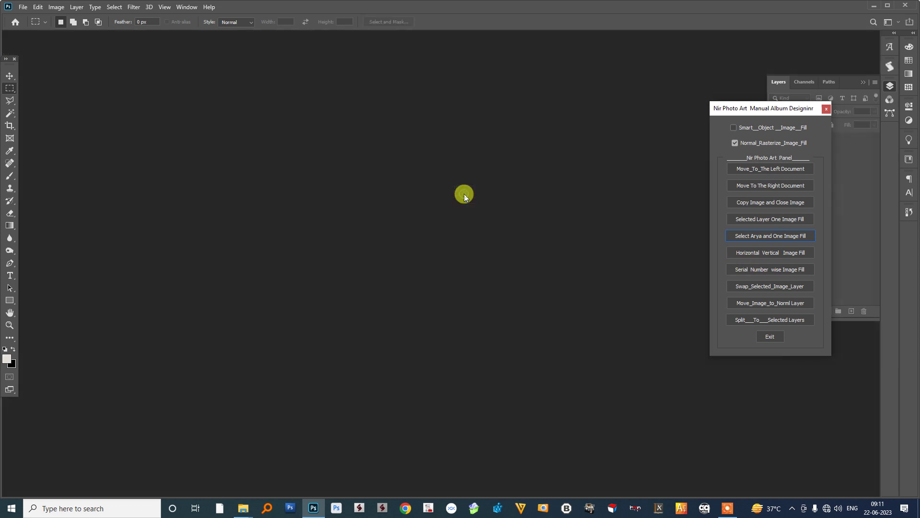
pyautogui.click(243, 508)
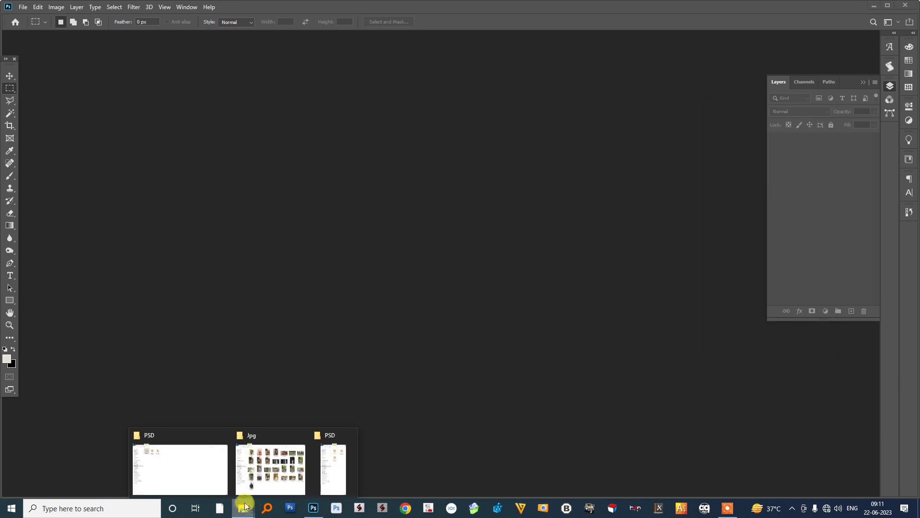
pyautogui.click(206, 465)
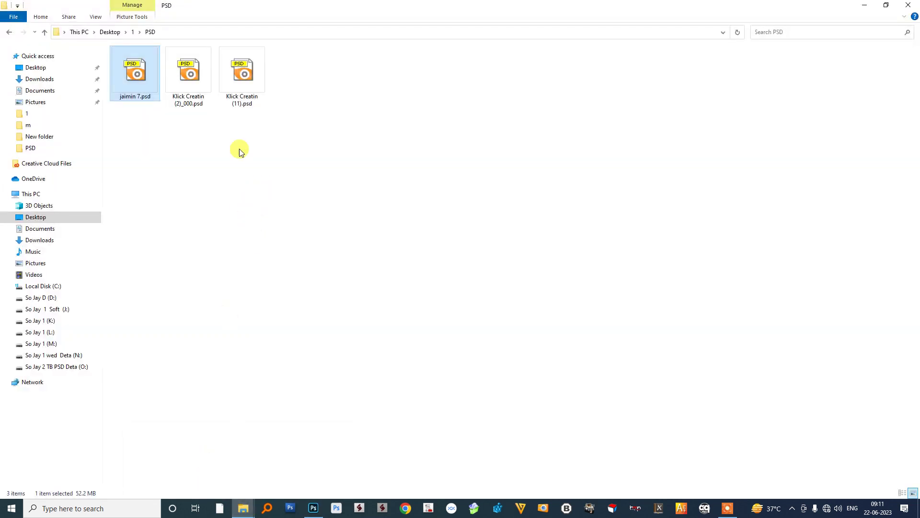
pyautogui.moveTo(209, 85)
pyautogui.mouseDown()
pyautogui.moveTo(312, 510)
pyautogui.moveTo(383, 306)
pyautogui.mouseUp()
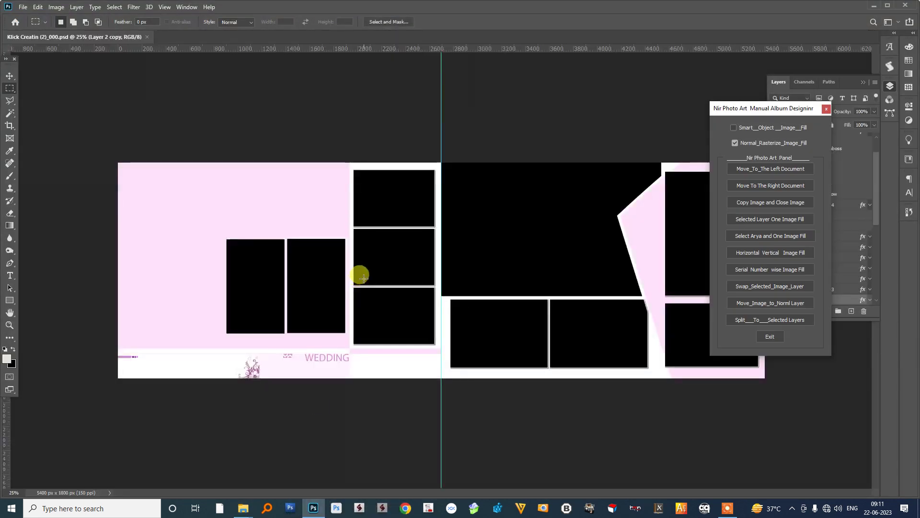
pyautogui.click(9, 76)
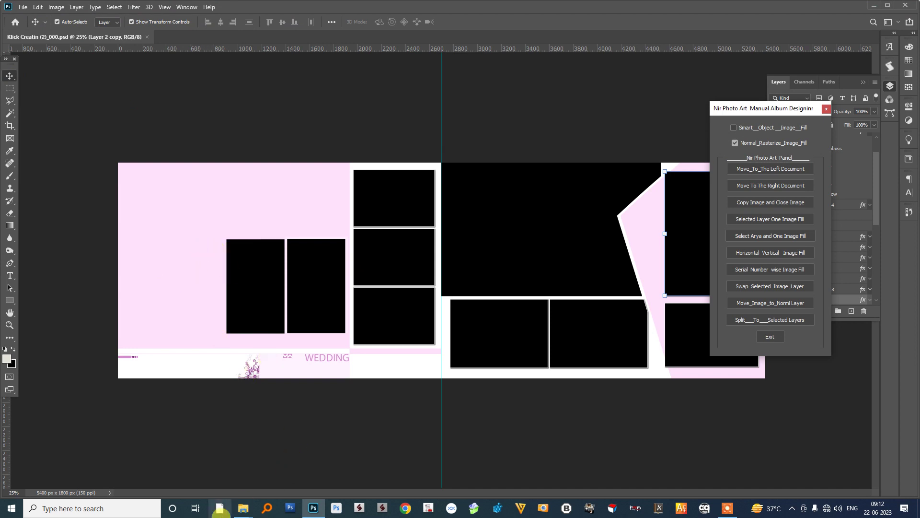
# Copy 311A9009, 311A9015 and 311A9607 from the FINISH folder back into Jpg.
pyautogui.click(243, 508)
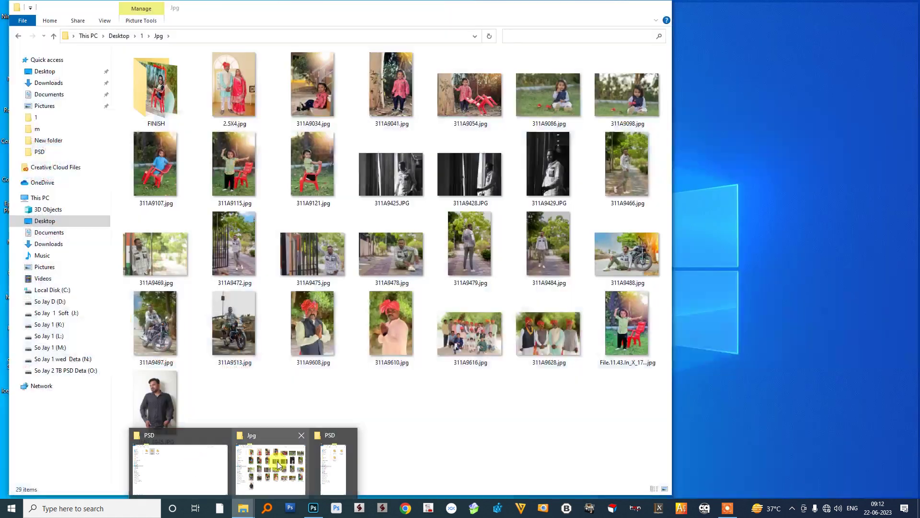
pyautogui.click(277, 461)
pyautogui.doubleClick(161, 112)
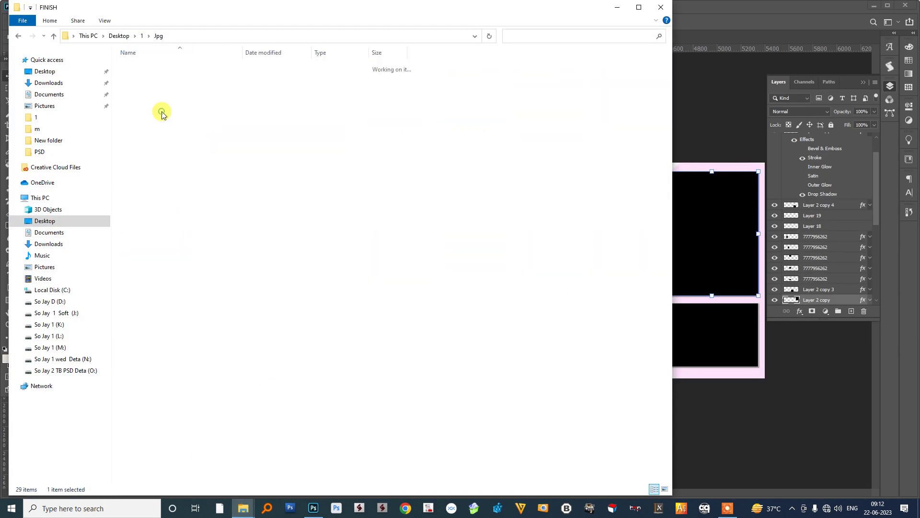
pyautogui.hotkey('ctrl', 'a')
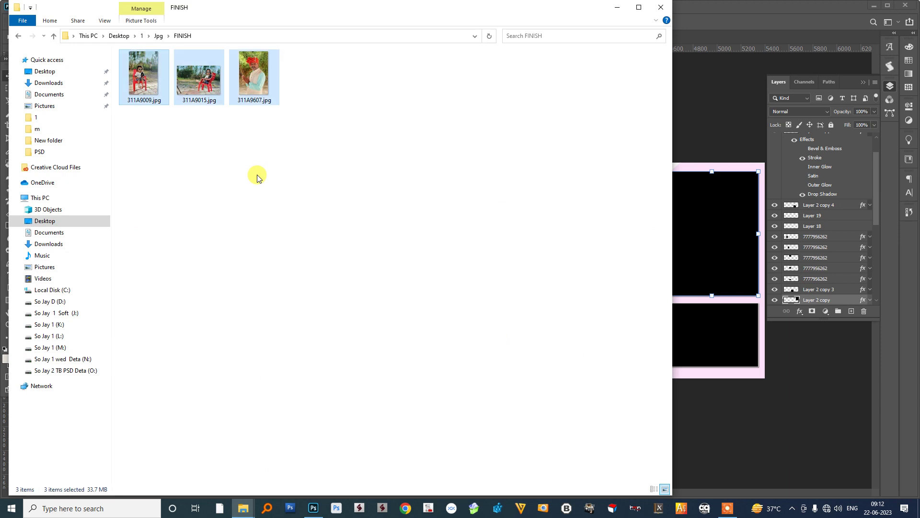
pyautogui.click(52, 36)
pyautogui.hotkey('ctrl', 'v')
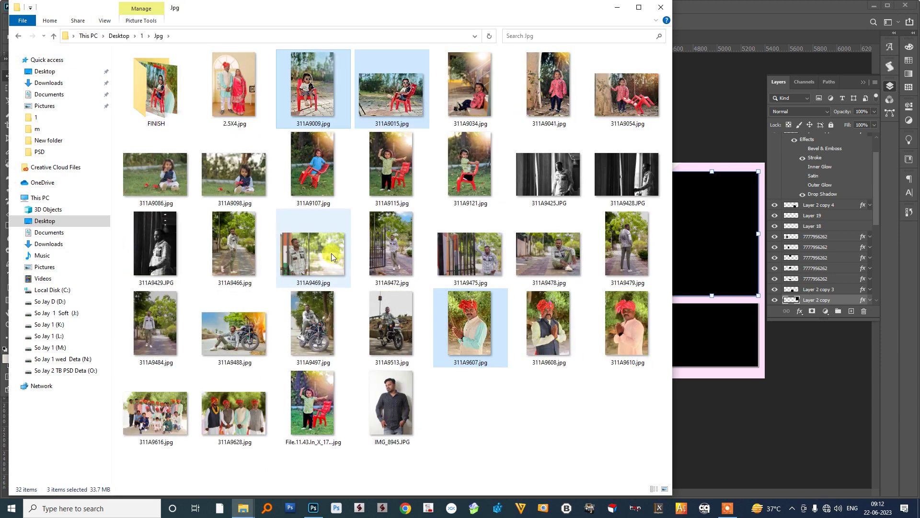
# Return to Photoshop and check the left-page background and frame layers with Auto-Select.
pyautogui.click(616, 8)
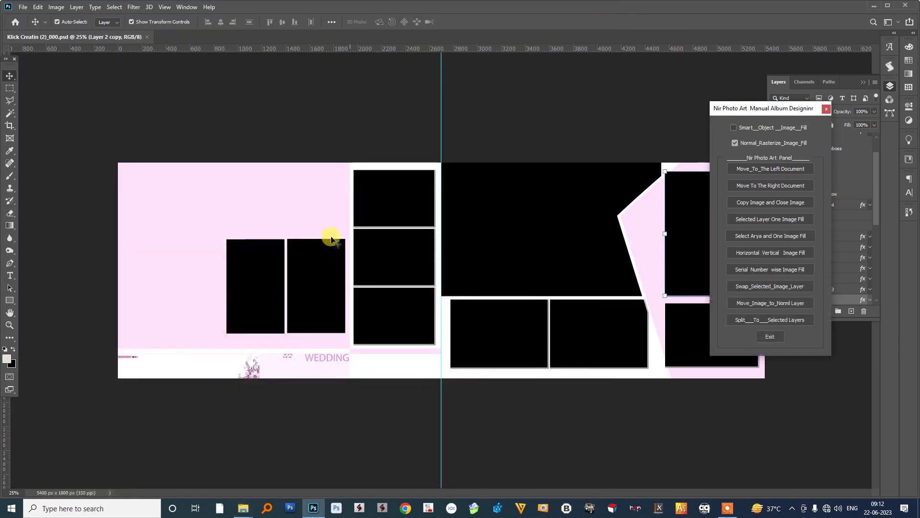
pyautogui.click(321, 116)
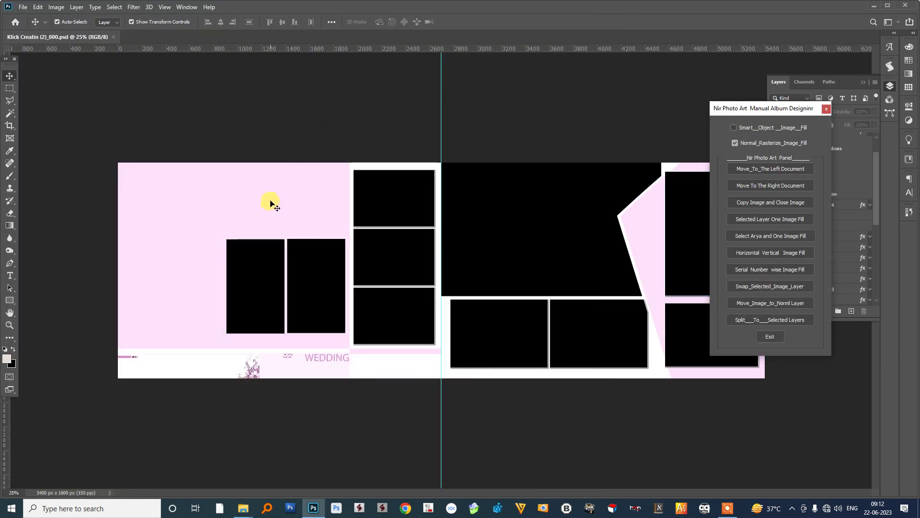
pyautogui.click(306, 300)
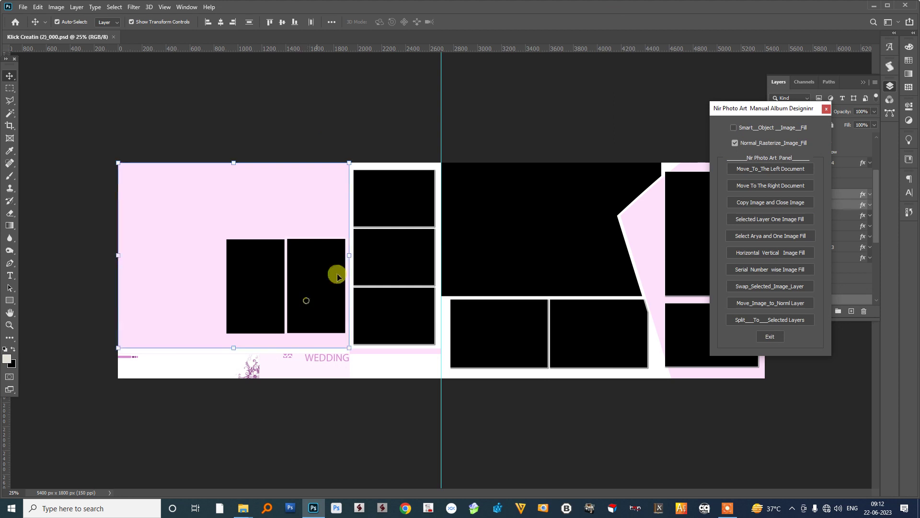
pyautogui.click(407, 191)
pyautogui.click(399, 317)
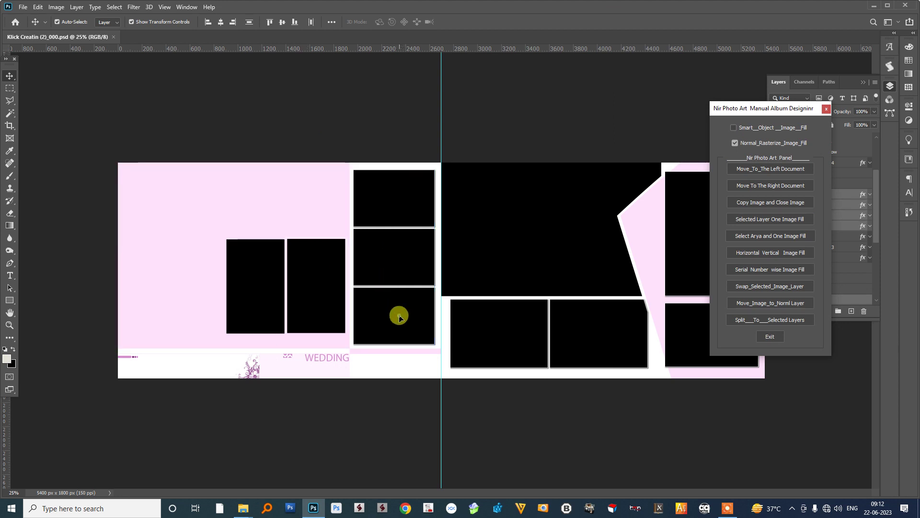
pyautogui.click(531, 220)
pyautogui.click(578, 334)
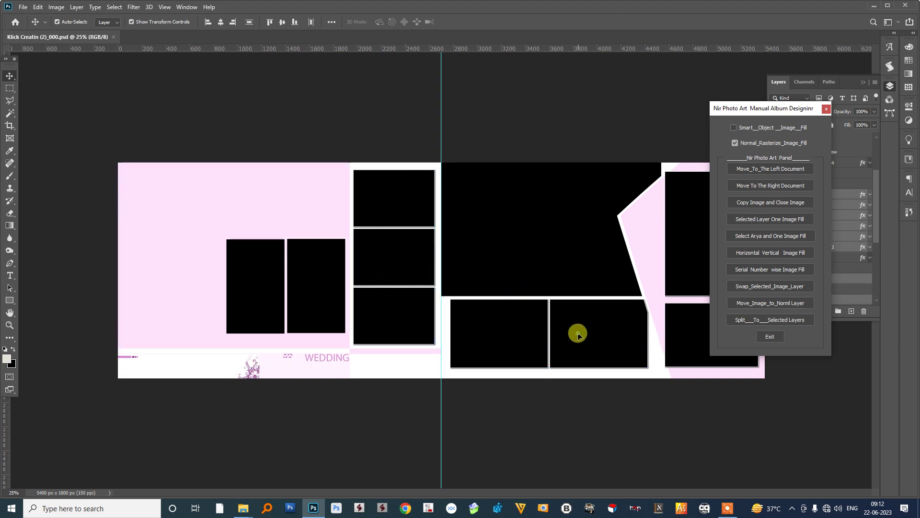
# Check each right-page frame's layer, then deselect the spread-wide layer.
pyautogui.click(688, 257)
pyautogui.click(694, 298)
pyautogui.click(690, 323)
pyautogui.click(673, 159)
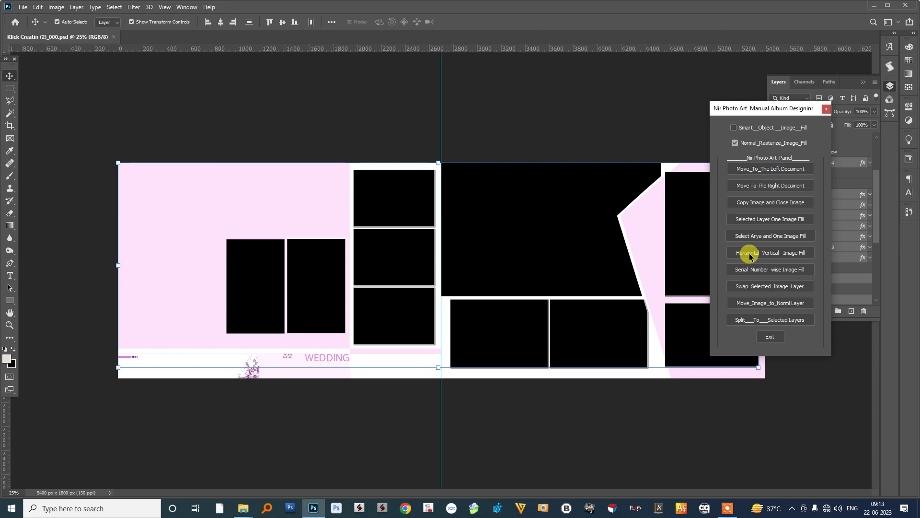
pyautogui.click(306, 134)
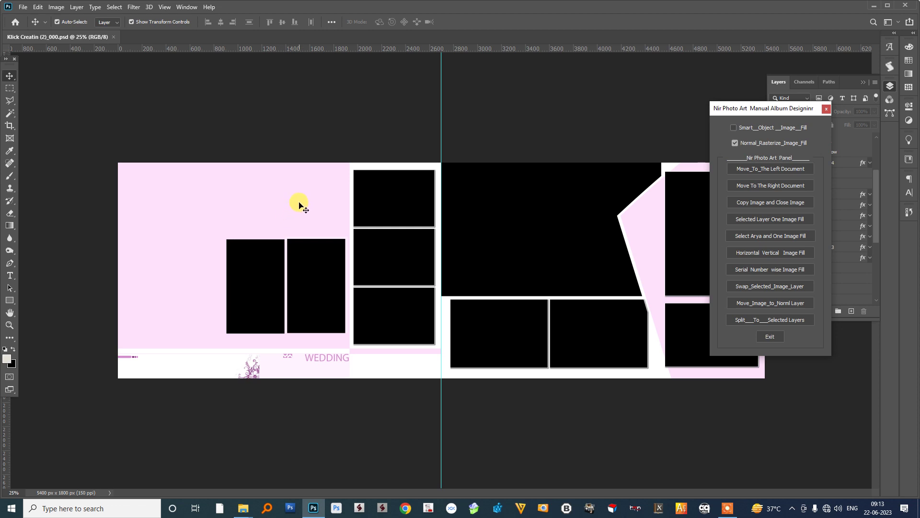
pyautogui.click(299, 205)
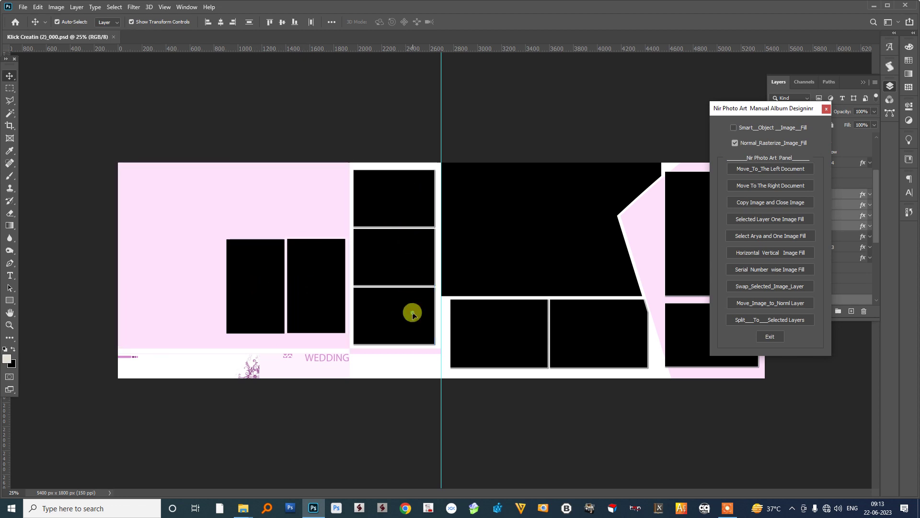
pyautogui.click(503, 322)
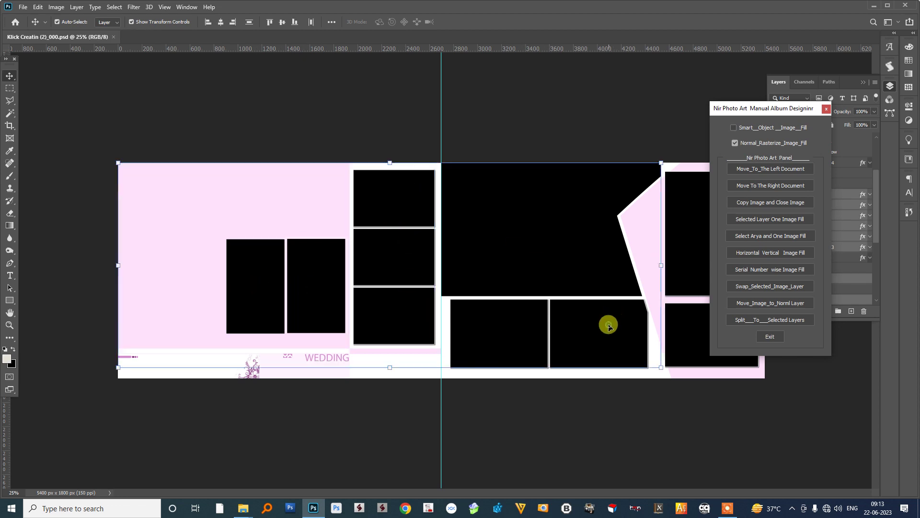
pyautogui.click(688, 318)
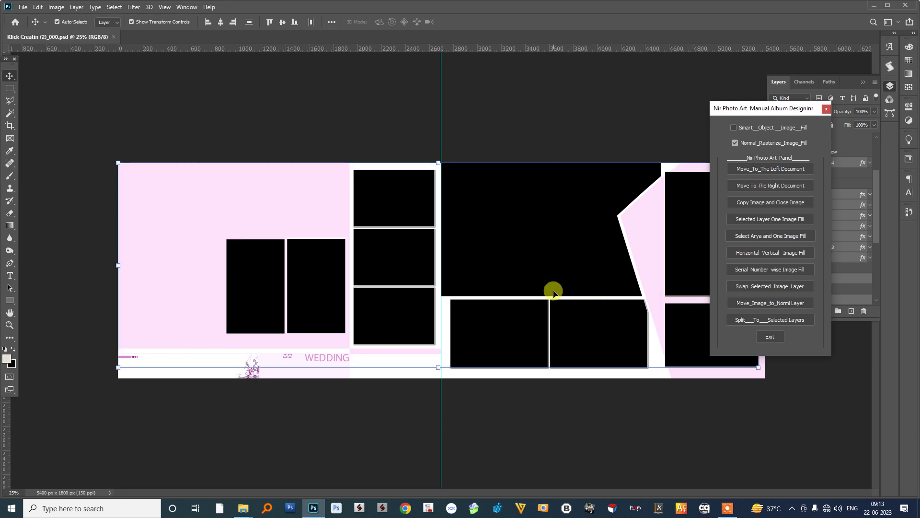
pyautogui.moveTo(750, 109)
pyautogui.mouseDown()
pyautogui.moveTo(799, 135)
pyautogui.moveTo(738, 140)
pyautogui.mouseUp()
pyautogui.moveTo(732, 131); pyautogui.dragTo(762, 130)
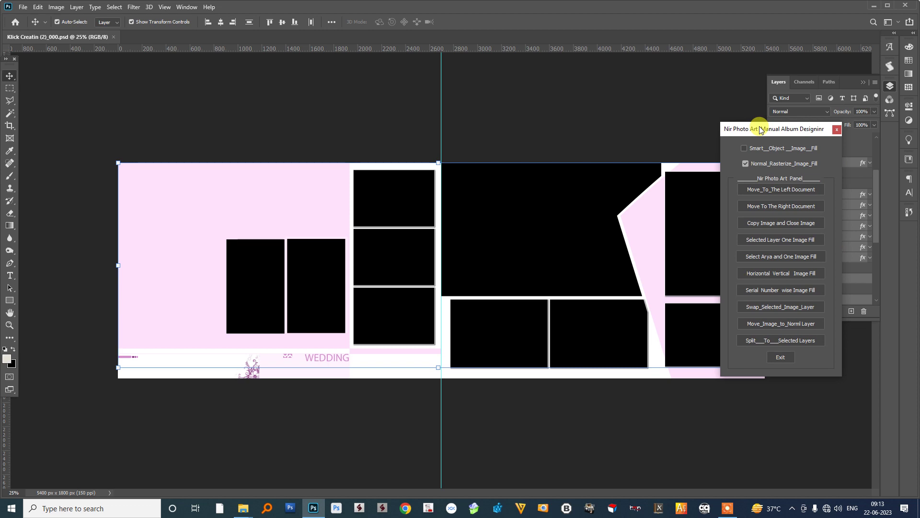
# Start the multi-image fill and browse to the Desktop's folder 1 > Jpg.
pyautogui.click(767, 274)
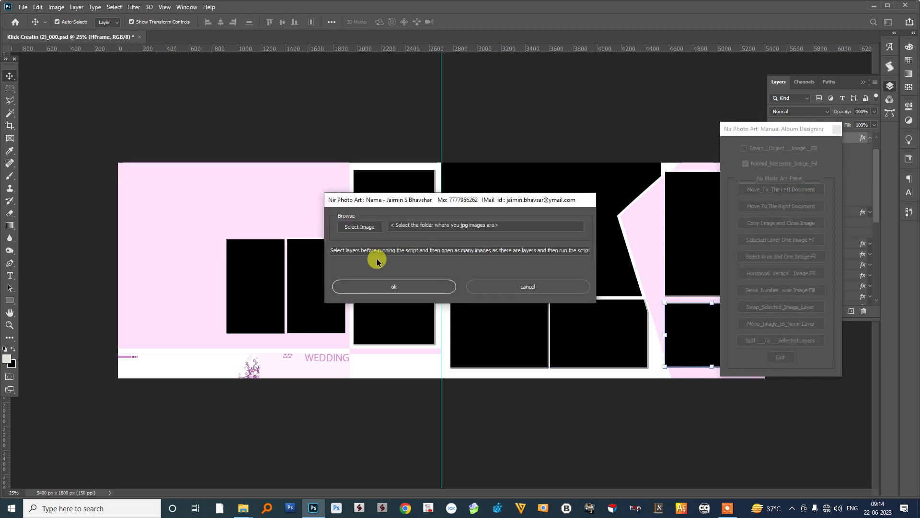
pyautogui.click(361, 227)
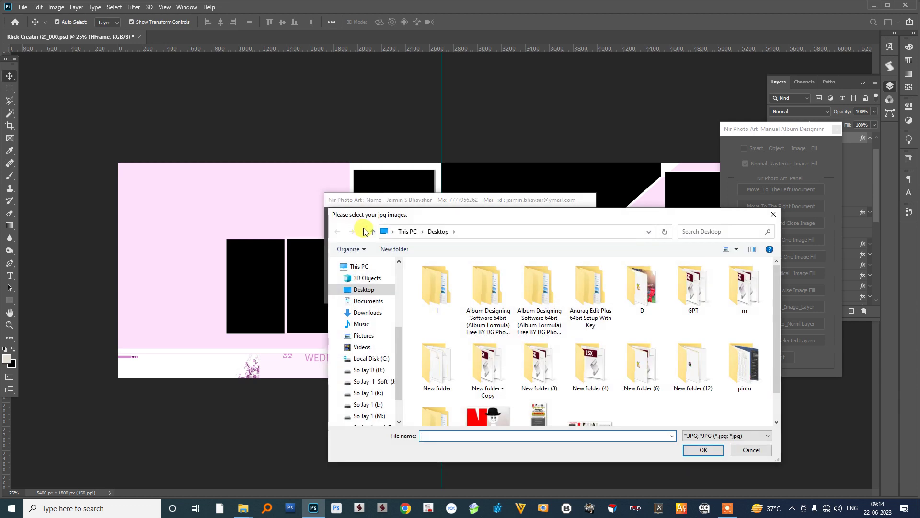
pyautogui.click(360, 290)
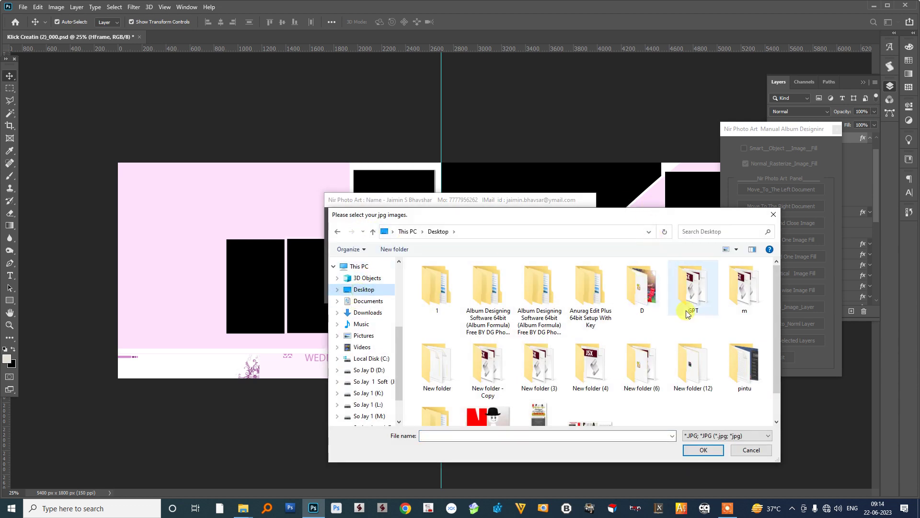
pyautogui.doubleClick(434, 314)
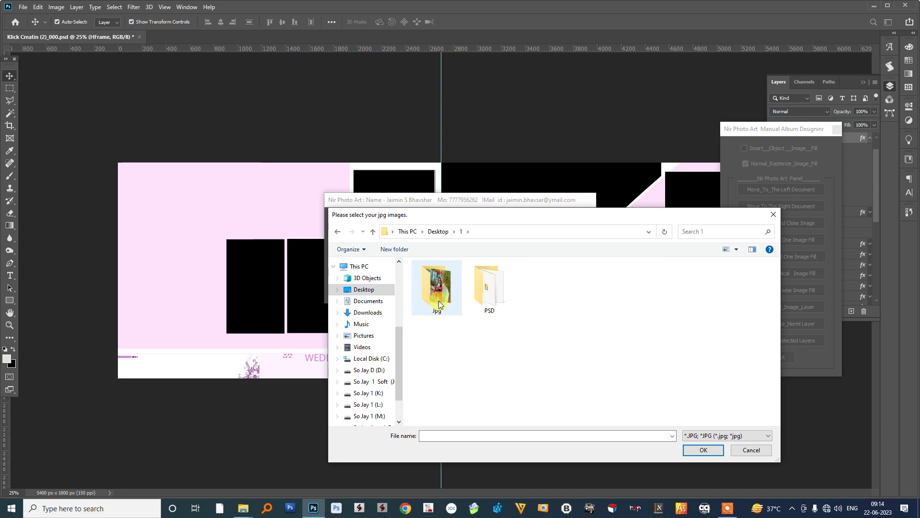
pyautogui.doubleClick(438, 301)
# Choose 2.5X4.jpg, 311A9009, 311A9034, 311A9086 and 311A9098 for the fill.
pyautogui.click(496, 289)
pyautogui.keyDown('ctrl'); pyautogui.click(538, 286); pyautogui.keyUp('ctrl')
pyautogui.keyDown('ctrl'); pyautogui.click(645, 294); pyautogui.keyUp('ctrl')
pyautogui.moveTo(727, 219); pyautogui.dragTo(695, 166)
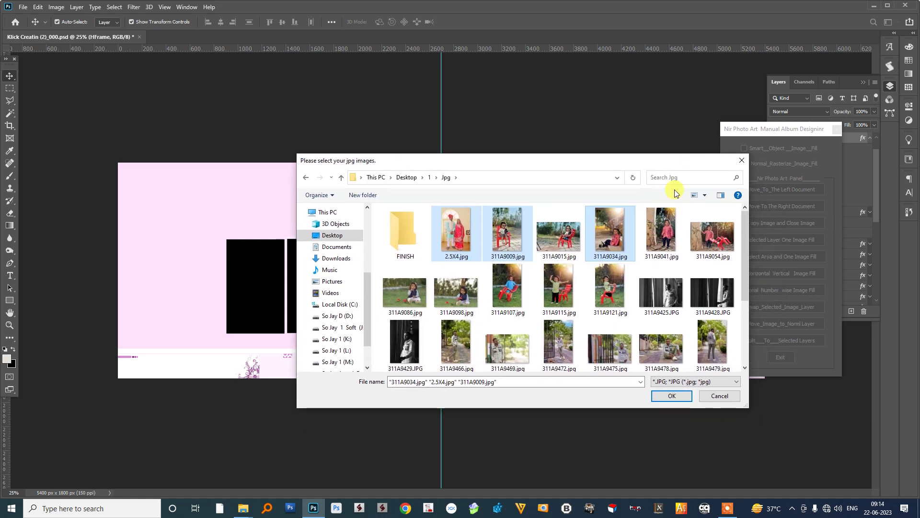
pyautogui.keyDown('ctrl'); pyautogui.click(408, 295); pyautogui.keyUp('ctrl')
pyautogui.keyDown('ctrl'); pyautogui.click(455, 292); pyautogui.keyUp('ctrl')
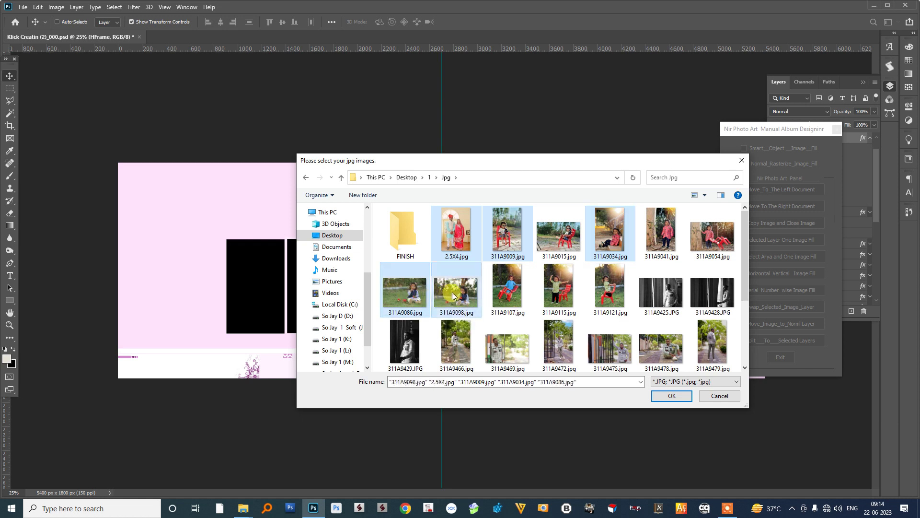
# Add 311A9425, 311A9428, 311A9478, 311A9475, 311A9469, 311A9488 and 311A9628, confirming twelve photos.
pyautogui.keyDown('ctrl'); pyautogui.click(662, 292); pyautogui.keyUp('ctrl')
pyautogui.keyDown('ctrl'); pyautogui.click(712, 292); pyautogui.keyUp('ctrl')
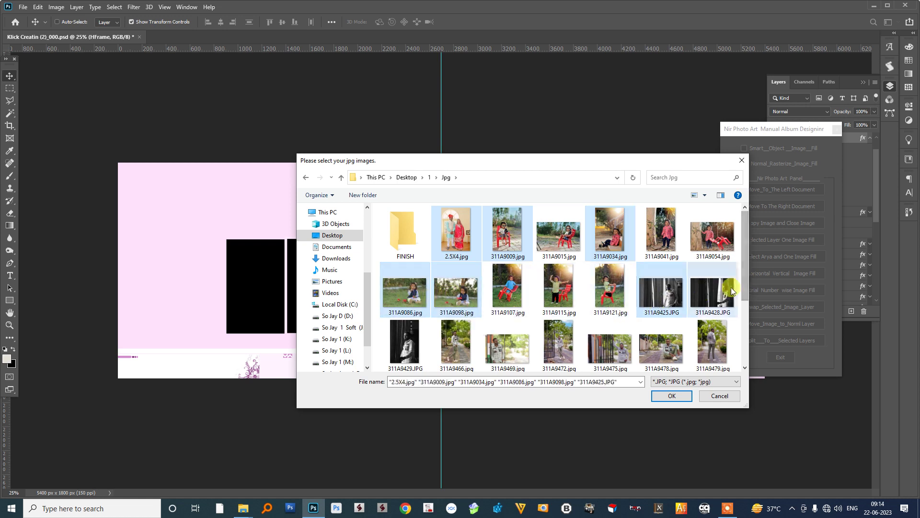
pyautogui.keyDown('ctrl'); pyautogui.click(709, 344); pyautogui.keyUp('ctrl')
pyautogui.keyDown('ctrl'); pyautogui.click(661, 345); pyautogui.keyUp('ctrl')
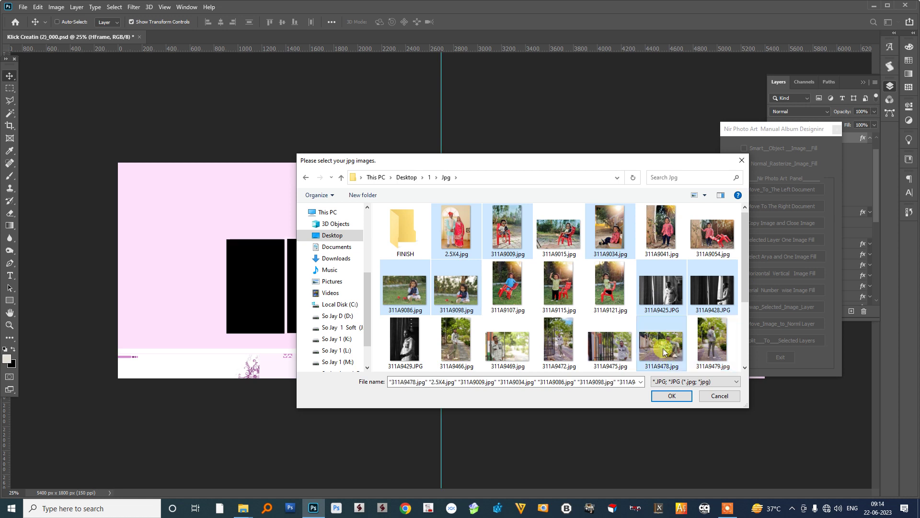
pyautogui.keyDown('ctrl'); pyautogui.click(622, 343); pyautogui.keyUp('ctrl')
pyautogui.keyDown('ctrl'); pyautogui.click(520, 341); pyautogui.keyUp('ctrl')
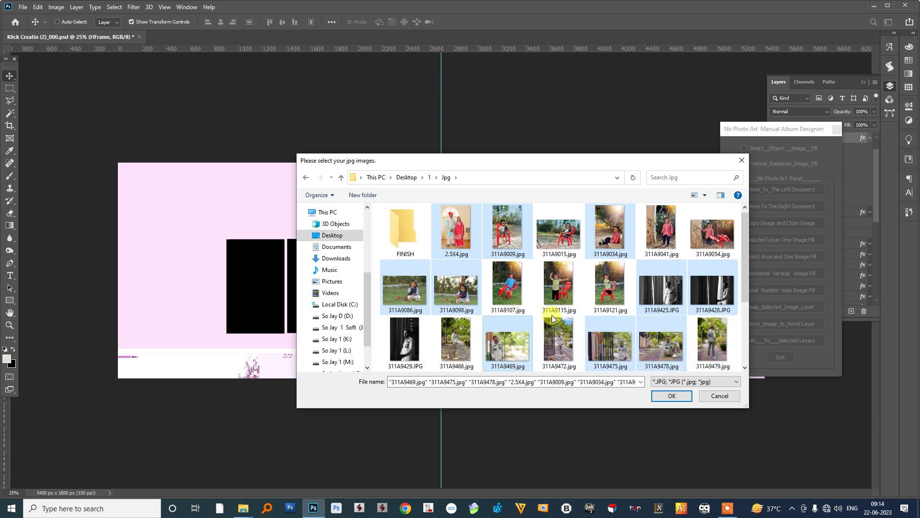
pyautogui.scroll(-1, 552, 315)
pyautogui.keyDown('ctrl'); pyautogui.click(459, 346); pyautogui.keyUp('ctrl')
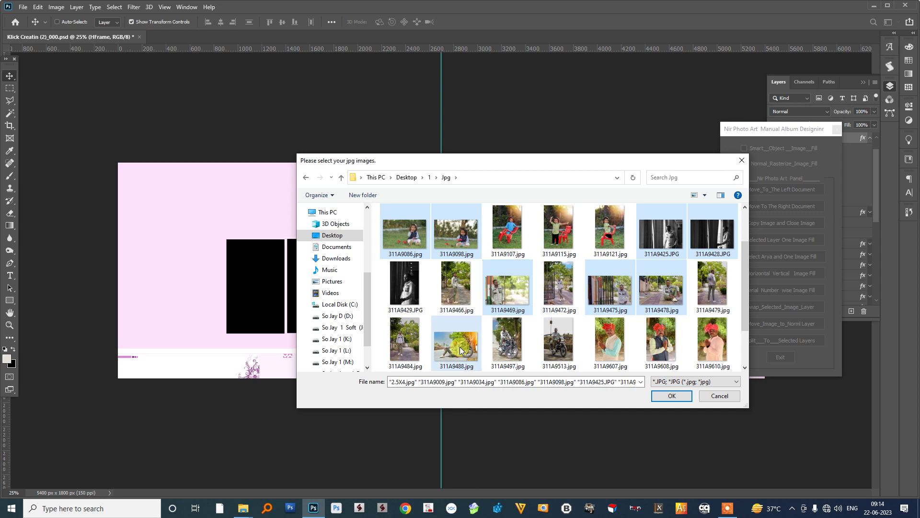
pyautogui.scroll(-1, 626, 320)
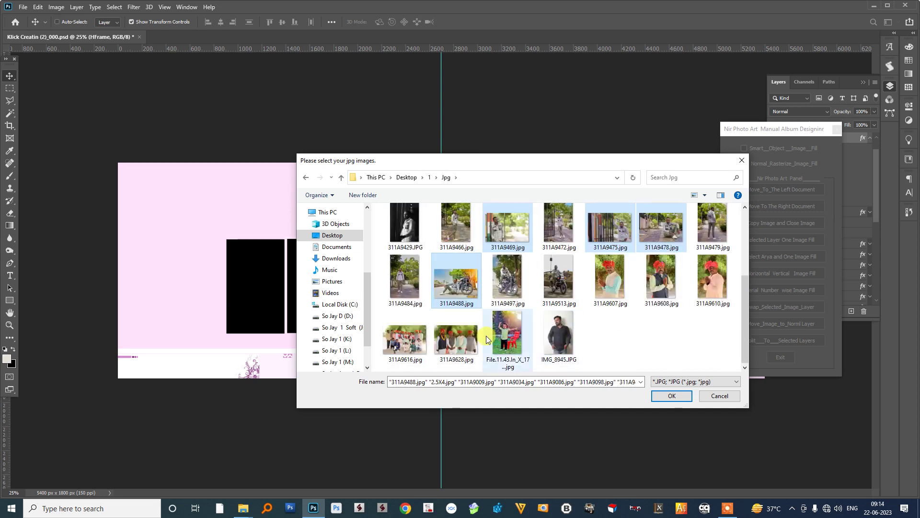
pyautogui.keyDown('ctrl'); pyautogui.click(457, 340); pyautogui.keyUp('ctrl')
pyautogui.scroll(2, 539, 259)
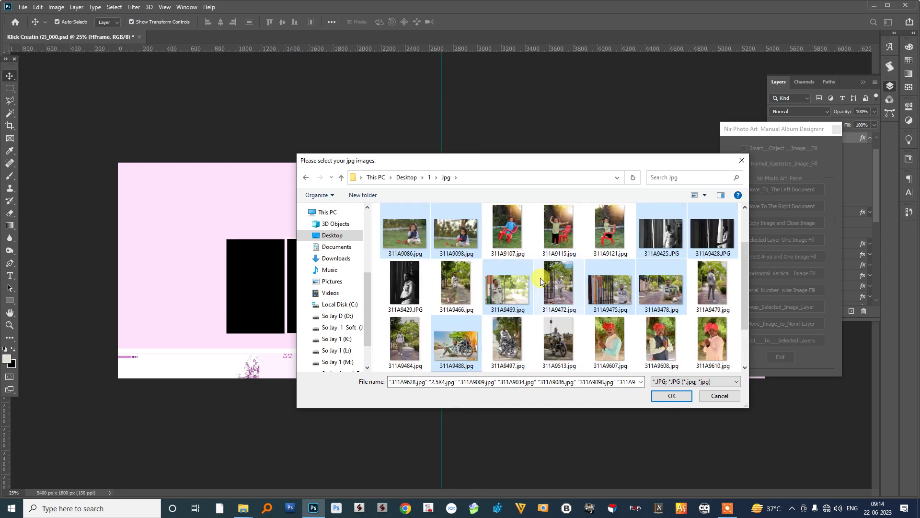
pyautogui.click(672, 396)
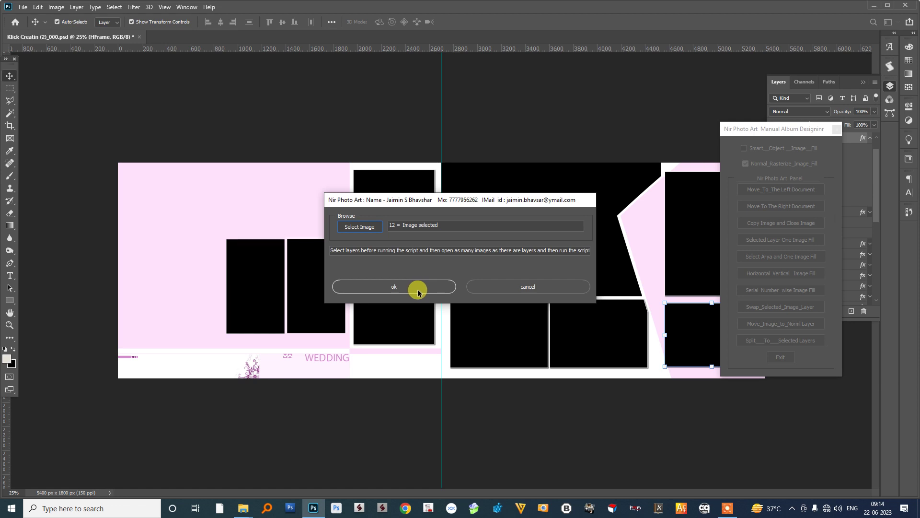
# Confirm the Nir Photo Art dialog so the script fills the selected frames with photos.
pyautogui.click(417, 289)
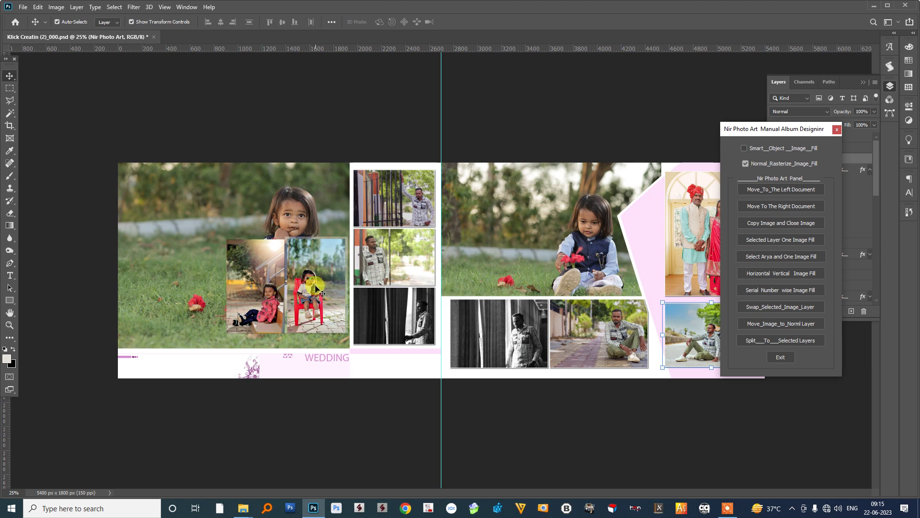
# Reposition the big left-page child photo and enlarge it to about 132%.
pyautogui.moveTo(314, 216)
pyautogui.mouseDown()
pyautogui.moveTo(221, 222)
pyautogui.moveTo(248, 189)
pyautogui.mouseUp()
pyautogui.moveTo(279, 162)
pyautogui.mouseDown()
pyautogui.moveTo(324, 139)
pyautogui.moveTo(365, 133)
pyautogui.mouseUp()
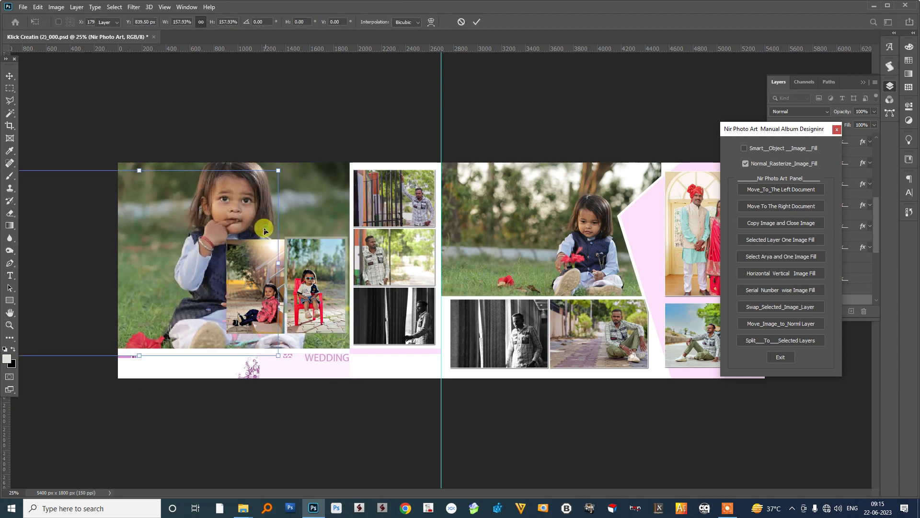
pyautogui.press('Return')
# Check the spacing around the middle-column photo, then close the album document.
pyautogui.click(400, 254)
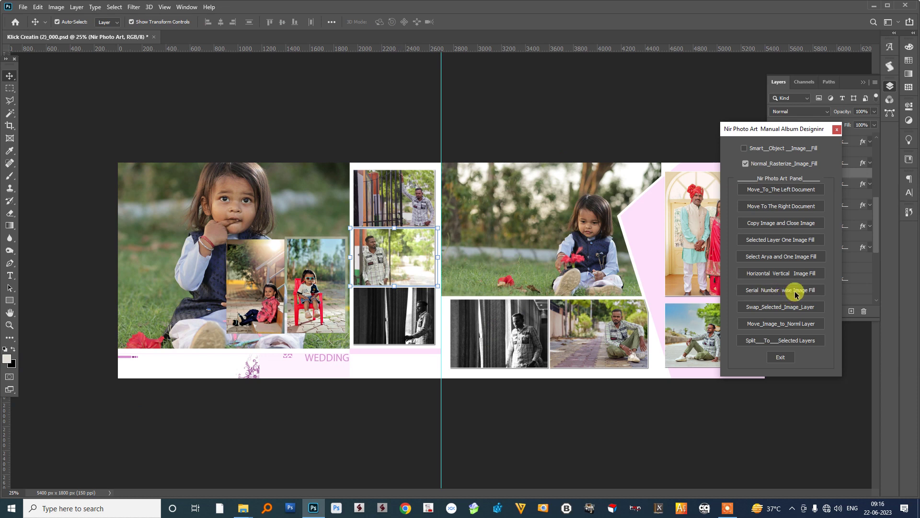
pyautogui.press('ctrl')
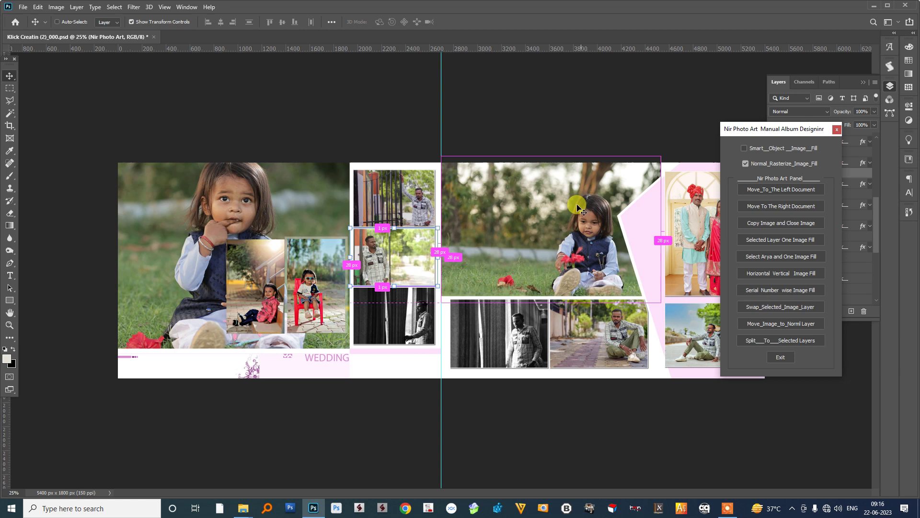
pyautogui.hotkey('ctrl', 'w')
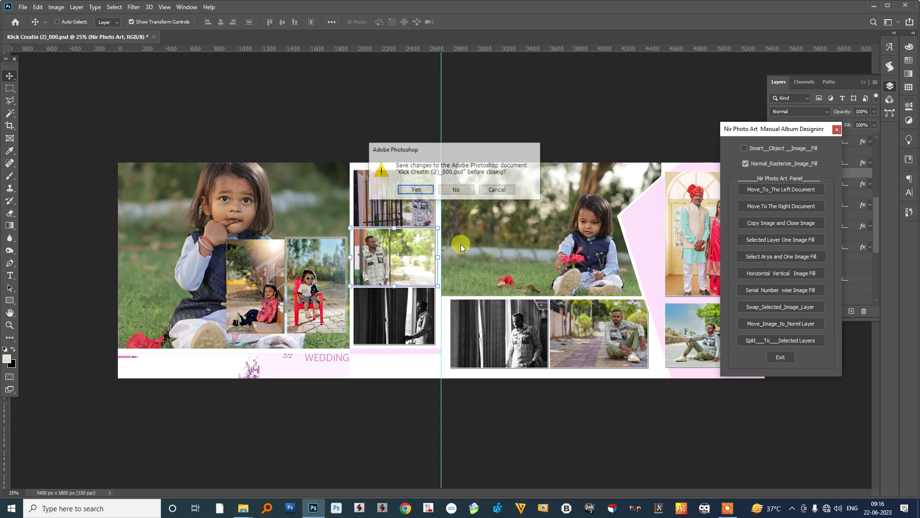
# Discard the changes and reopen Klick Creatin (2)_000.psd from the PSD folder in Photoshop.
pyautogui.click(465, 189)
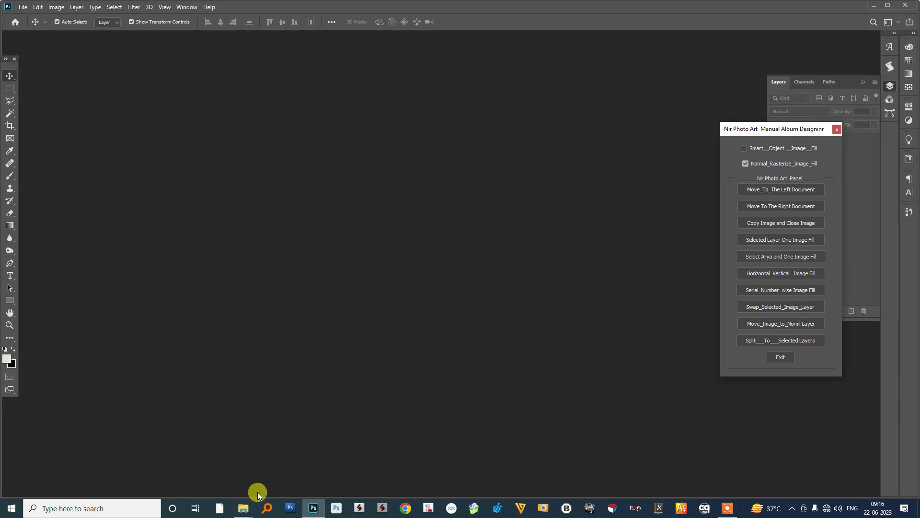
pyautogui.click(243, 508)
pyautogui.click(207, 469)
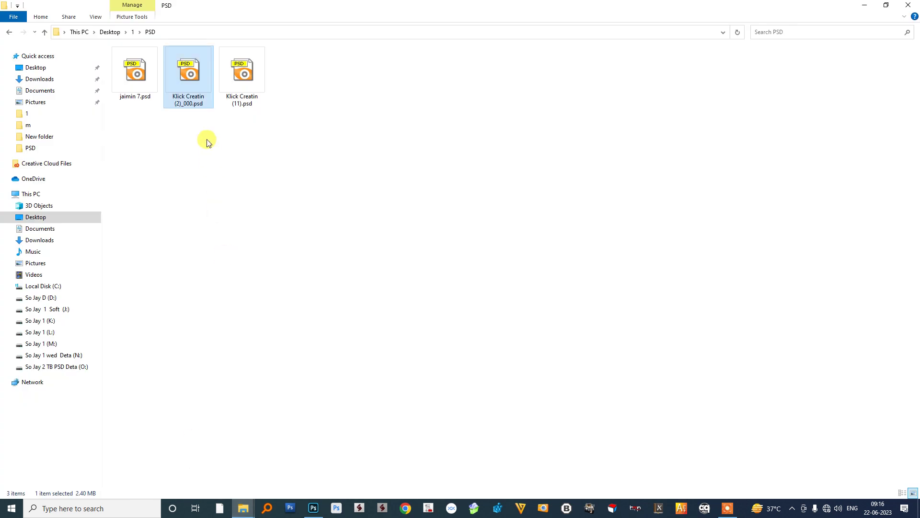
pyautogui.moveTo(189, 72)
pyautogui.mouseDown()
pyautogui.moveTo(318, 508)
pyautogui.moveTo(363, 297)
pyautogui.mouseUp()
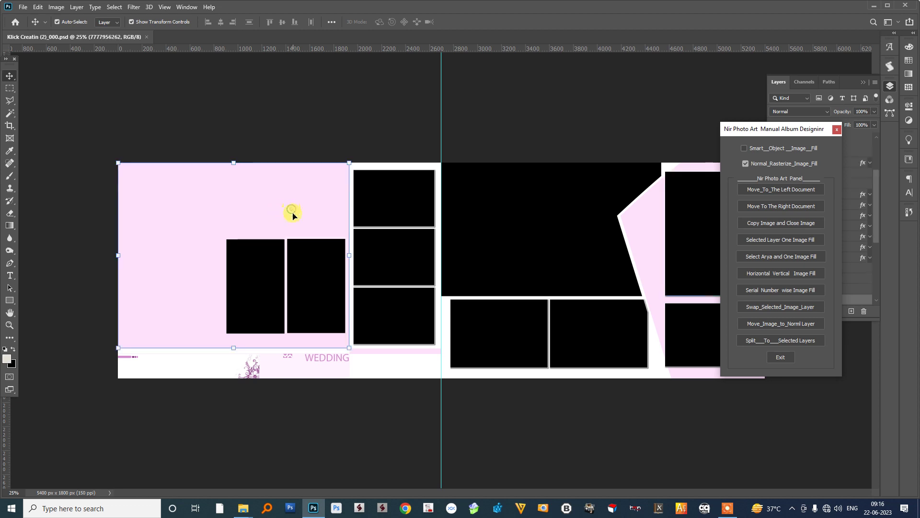
# Ctrl-select the placeholder frame layers across the wedding spread.
pyautogui.click(282, 278)
pyautogui.keyDown('shift'); pyautogui.click(388, 216); pyautogui.keyUp('shift')
pyautogui.keyDown('shift'); pyautogui.click(388, 260); pyautogui.keyUp('shift')
pyautogui.keyDown('shift'); pyautogui.click(391, 302); pyautogui.keyUp('shift')
pyautogui.keyDown('shift'); pyautogui.click(532, 204); pyautogui.keyUp('shift')
pyautogui.keyDown('shift'); pyautogui.click(504, 305); pyautogui.keyUp('shift')
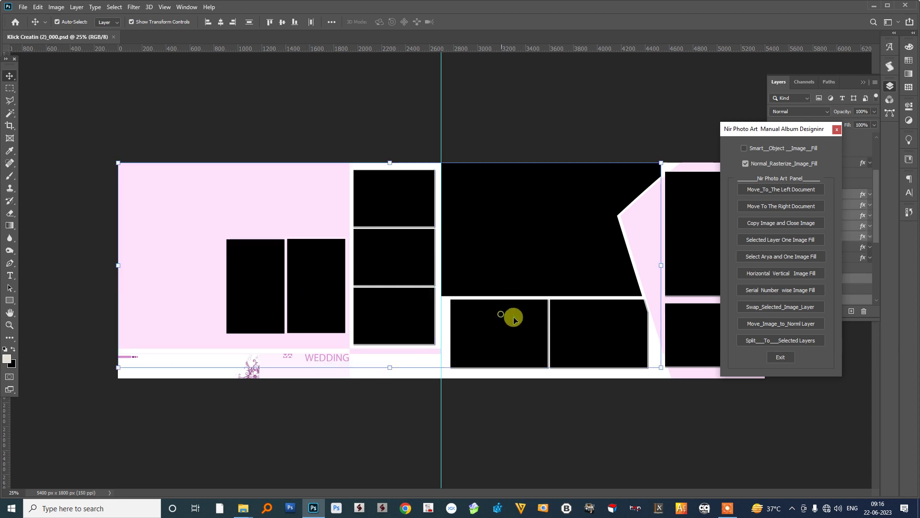
pyautogui.keyDown('shift'); pyautogui.click(571, 325); pyautogui.keyUp('shift')
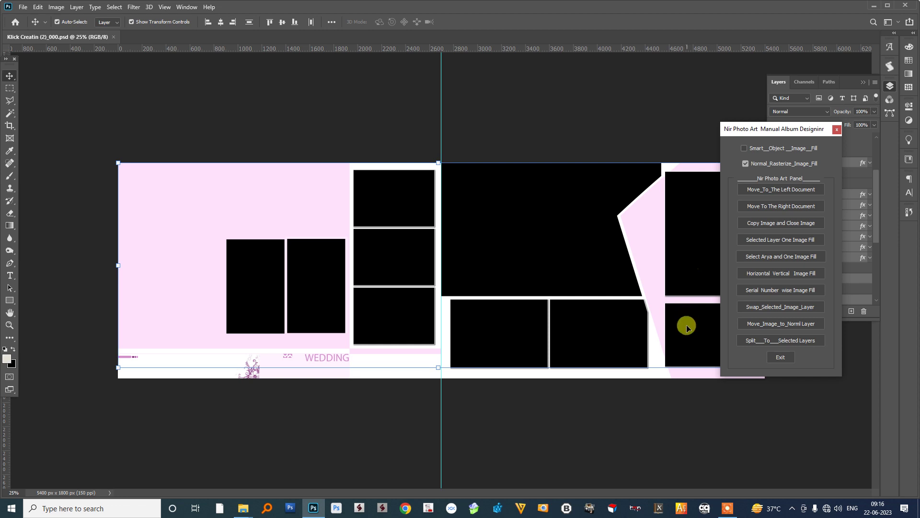
# Run Serial Number wise Image Fill with all 11 images from the FINISH folder.
pyautogui.moveTo(757, 132); pyautogui.dragTo(809, 133)
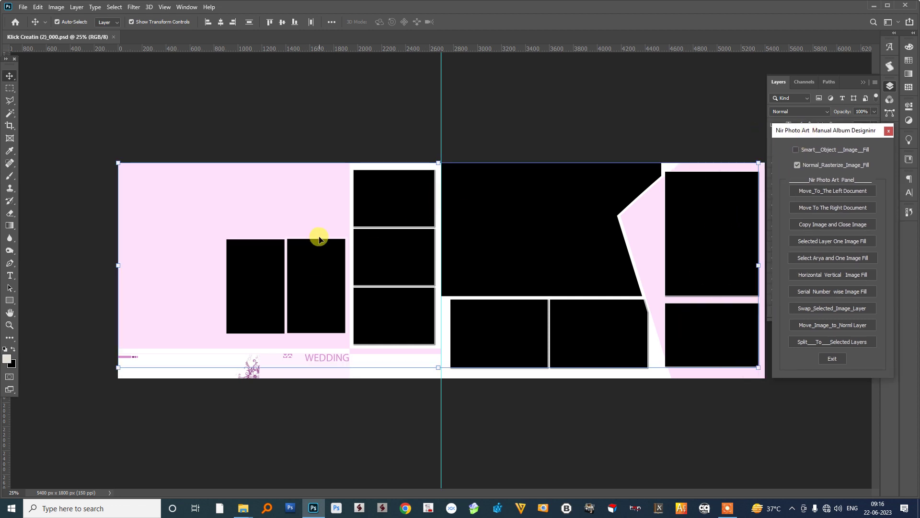
pyautogui.click(240, 511)
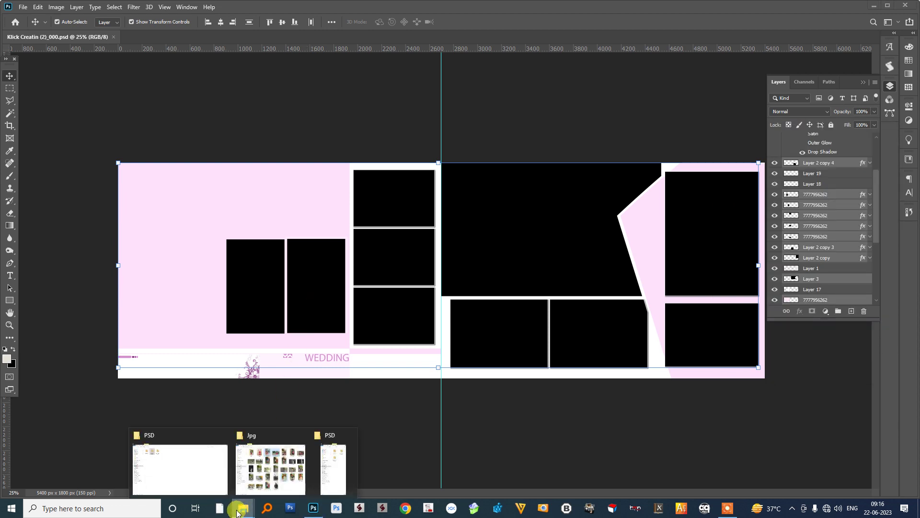
pyautogui.click(526, 11)
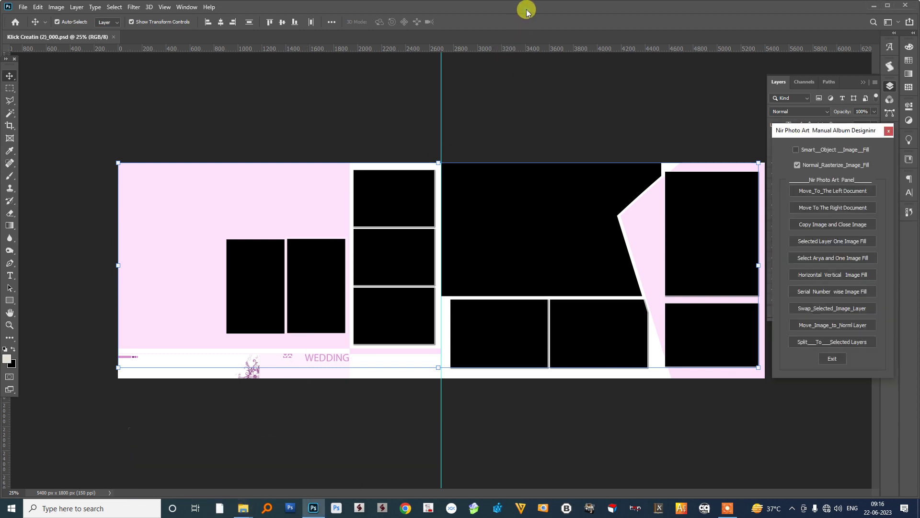
pyautogui.click(818, 292)
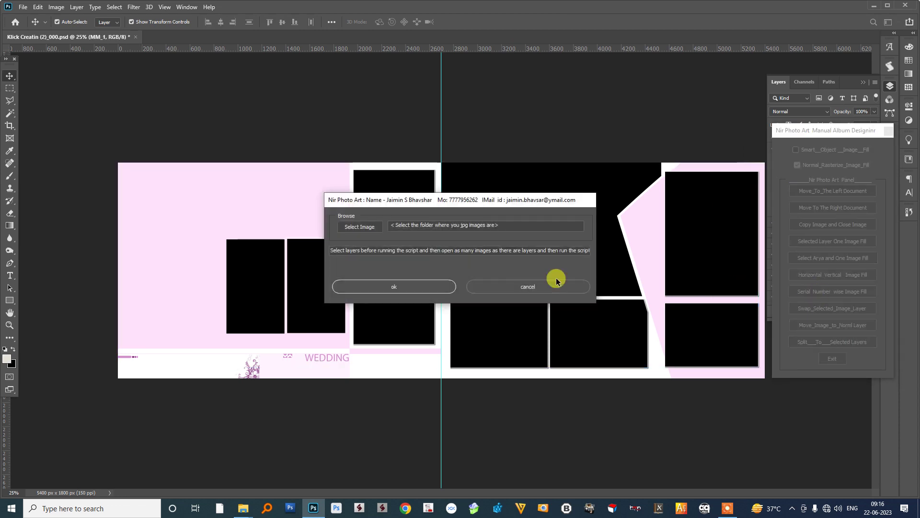
pyautogui.click(364, 228)
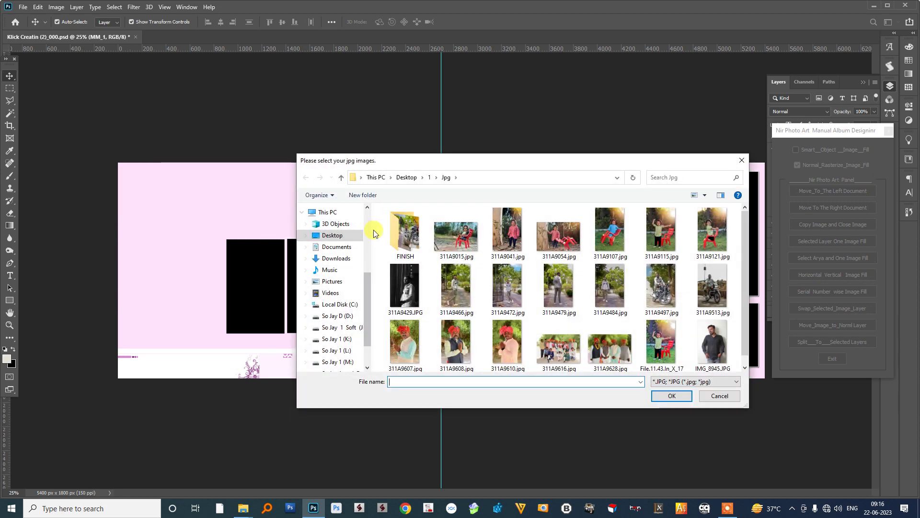
pyautogui.doubleClick(411, 237)
pyautogui.click(408, 234)
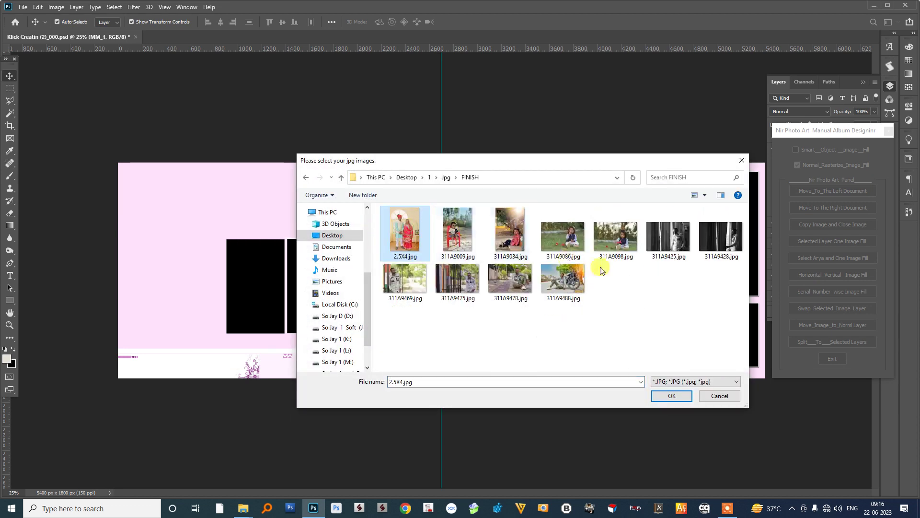
pyautogui.keyDown('shift'); pyautogui.click(565, 278); pyautogui.keyUp('shift')
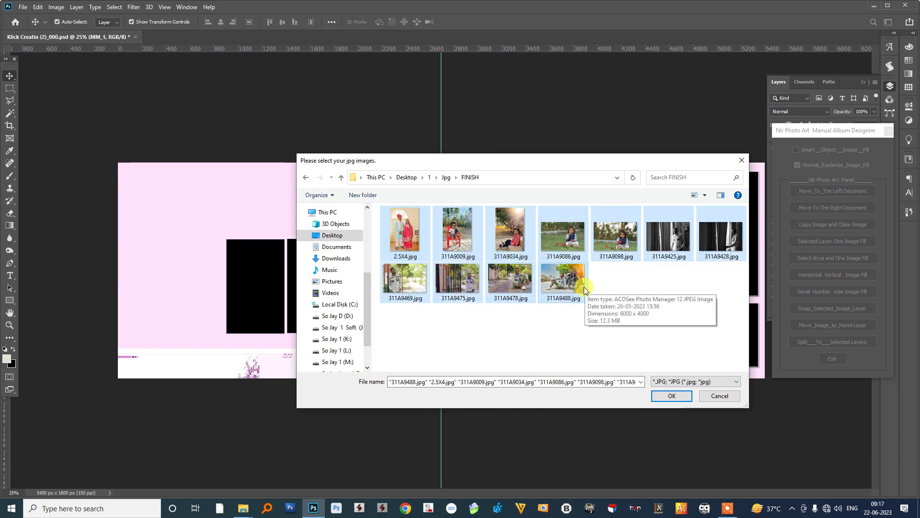
pyautogui.click(674, 397)
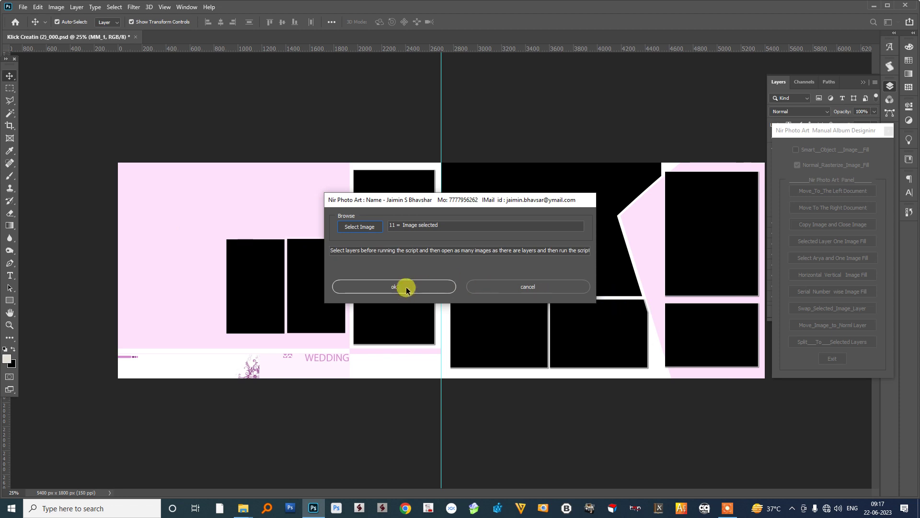
pyautogui.click(406, 288)
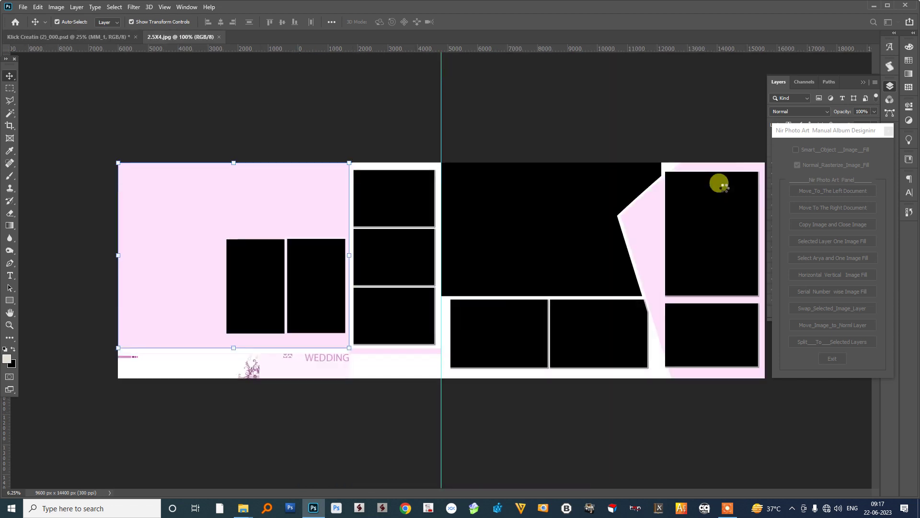
# Let the serial-number fill place the FINISH images into every frame in file order.
pyautogui.click(798, 165)
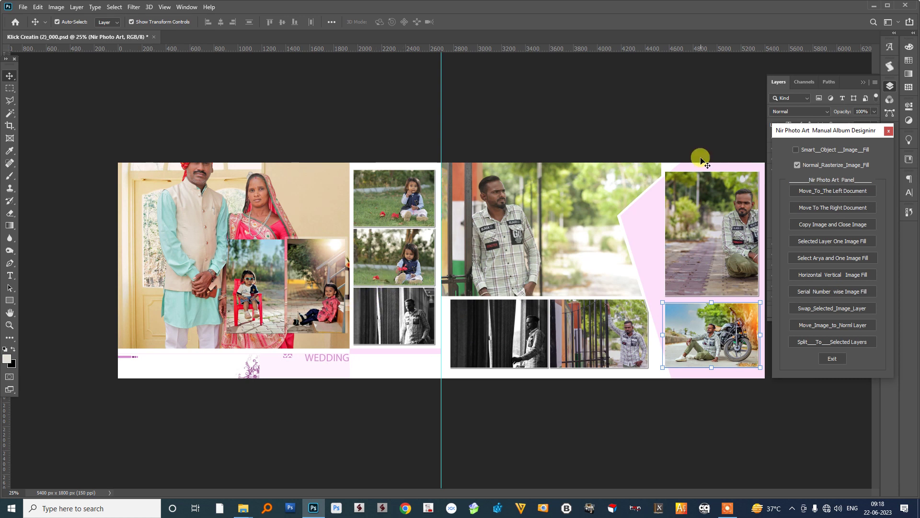
# Centre the man in the top-right photo, then swap it with the standing-man photo.
pyautogui.moveTo(719, 207); pyautogui.dragTo(682, 214)
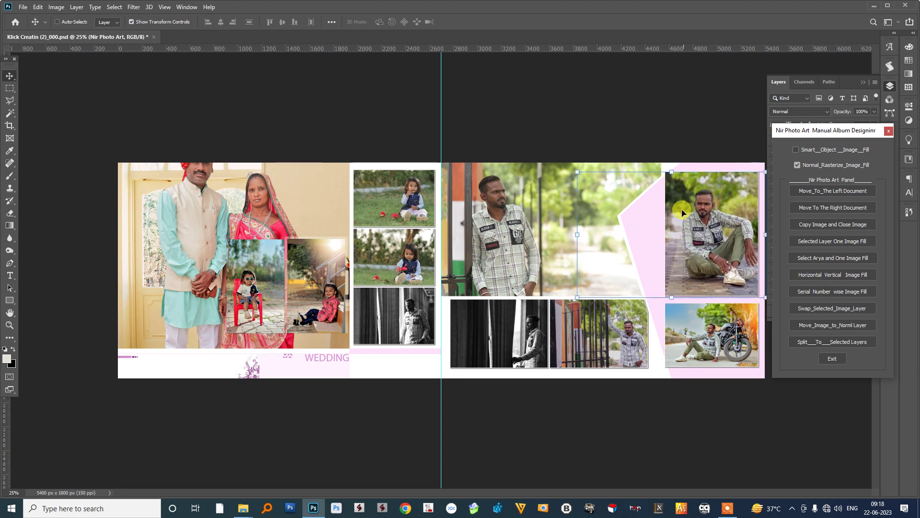
pyautogui.click(521, 242)
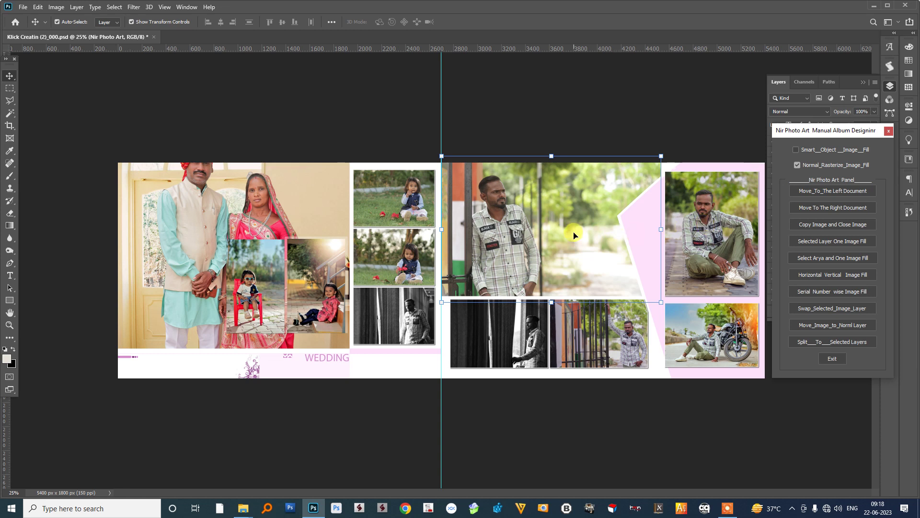
pyautogui.keyDown('shift'); pyautogui.click(711, 223); pyautogui.keyUp('shift')
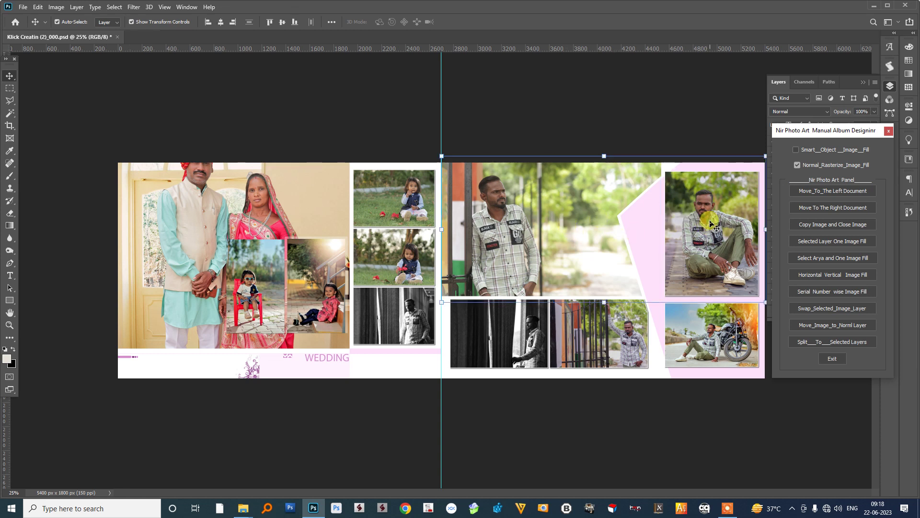
pyautogui.click(830, 312)
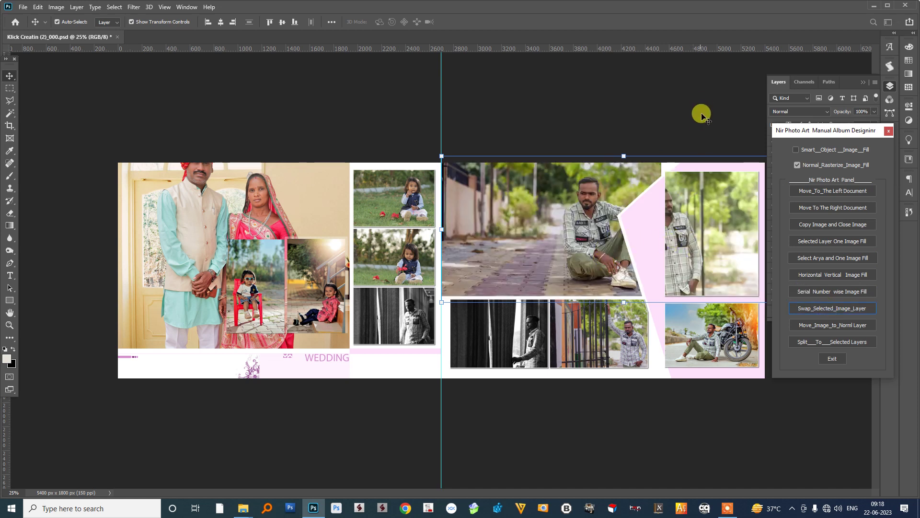
# Reposition the standing man, then pull the photo out of the tall right frame.
pyautogui.moveTo(683, 216); pyautogui.dragTo(735, 237)
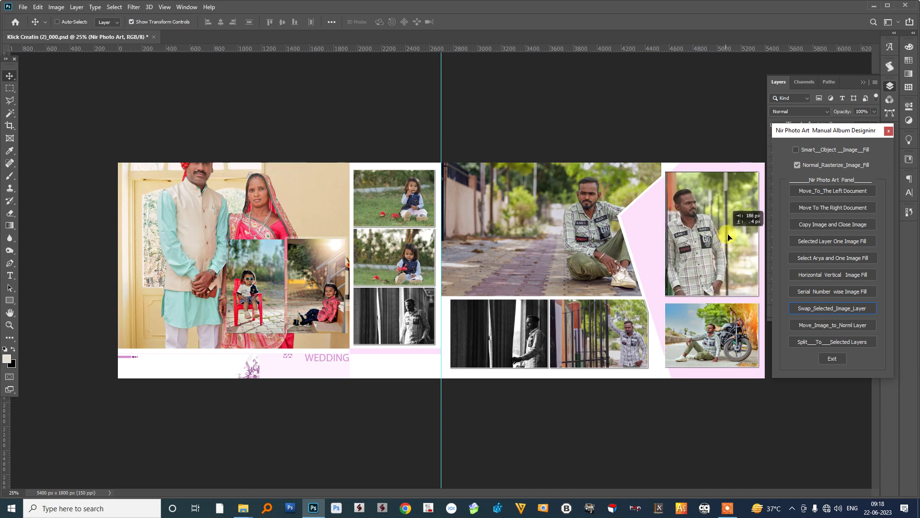
pyautogui.moveTo(735, 237); pyautogui.dragTo(725, 238)
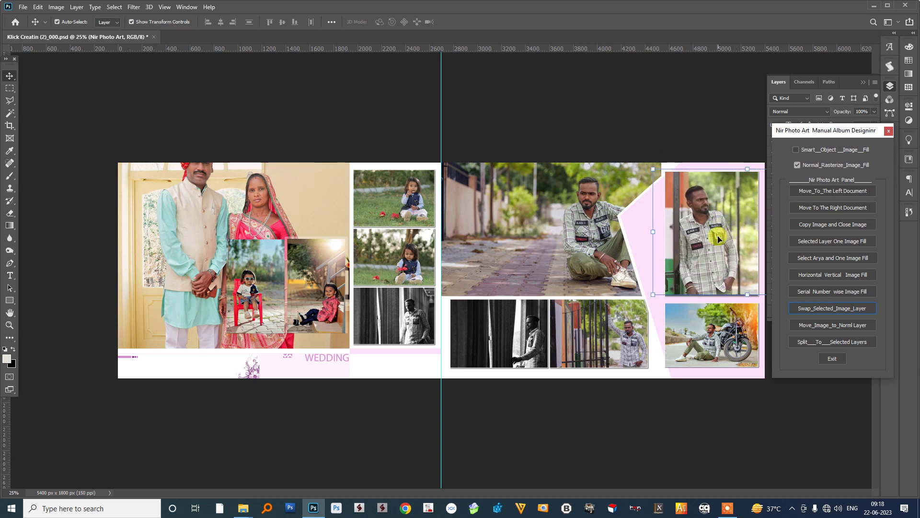
pyautogui.click(823, 325)
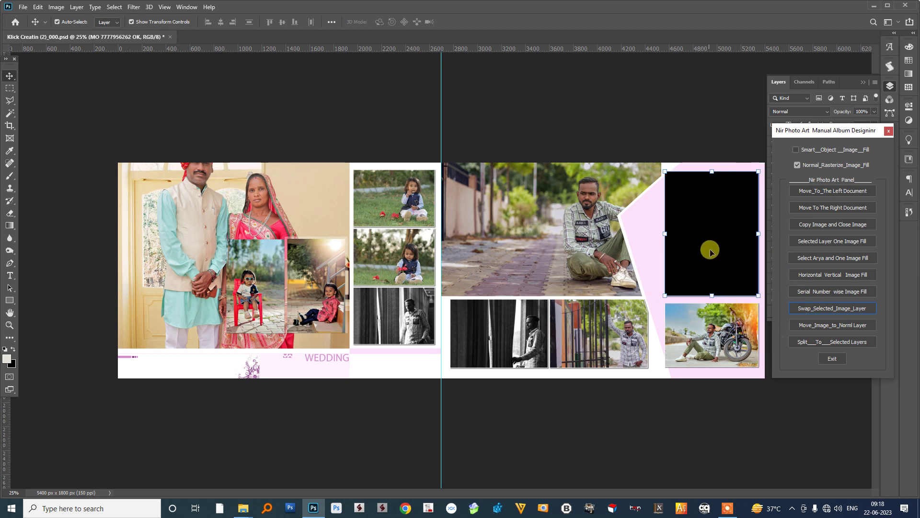
# Move the seated-man photo into the empty tall right frame and reposition it.
pyautogui.moveTo(825, 134); pyautogui.dragTo(376, 143)
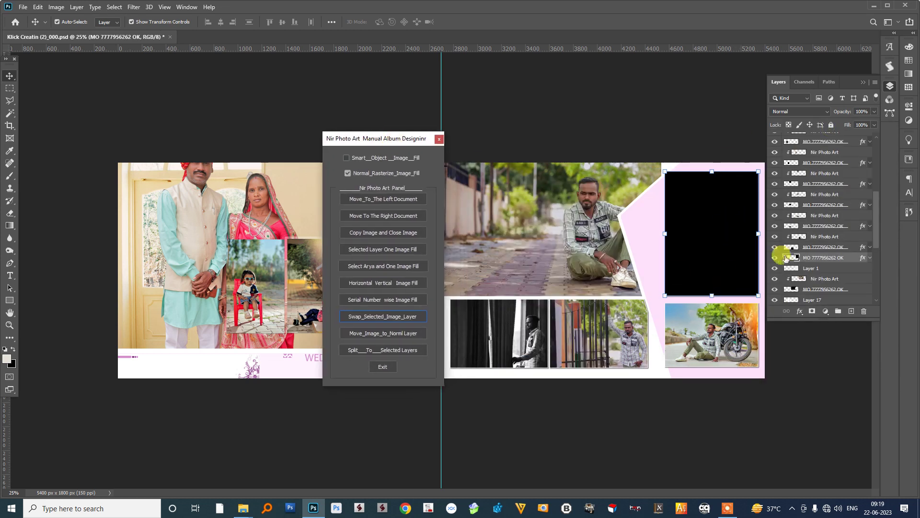
pyautogui.moveTo(400, 135); pyautogui.dragTo(366, 143)
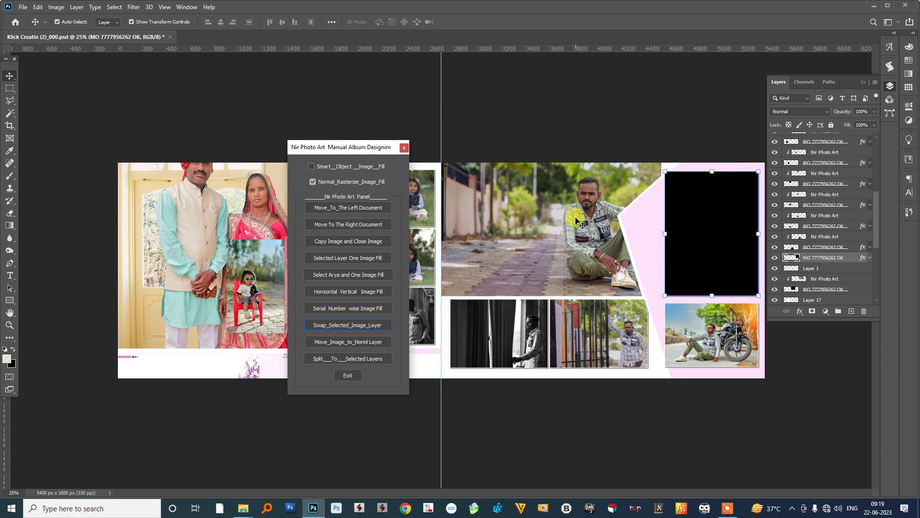
pyautogui.click(576, 221)
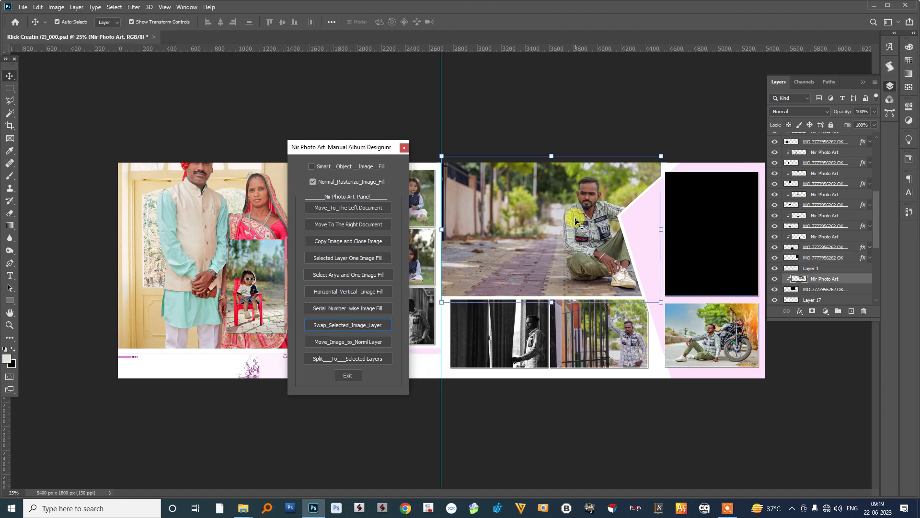
pyautogui.keyDown('shift'); pyautogui.click(706, 252); pyautogui.keyUp('shift')
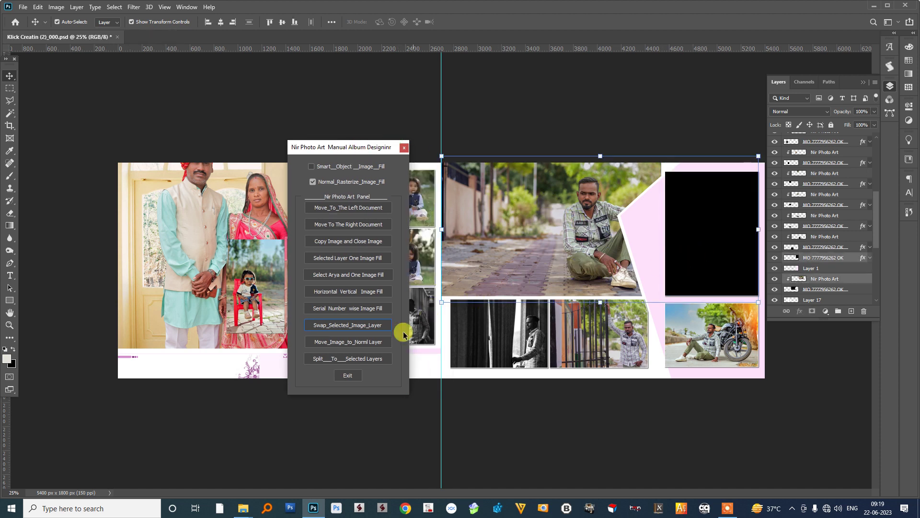
pyautogui.click(363, 343)
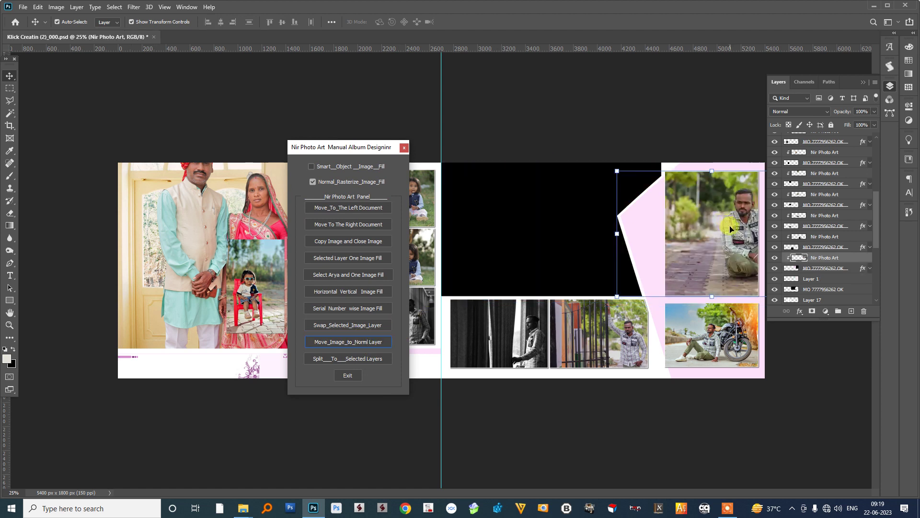
pyautogui.moveTo(728, 219); pyautogui.dragTo(685, 224)
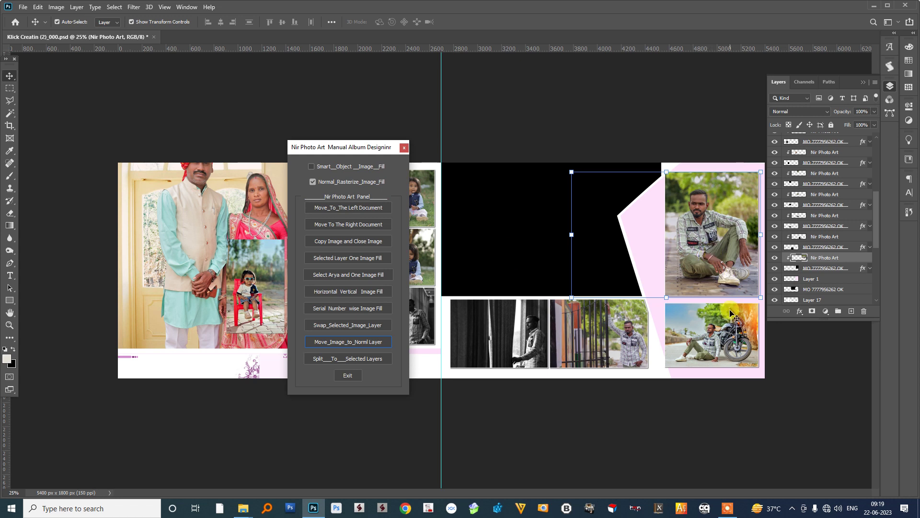
# Move the motorcycle photo into the large top frame with Move_Image_to_Norml Layer.
pyautogui.click(535, 256)
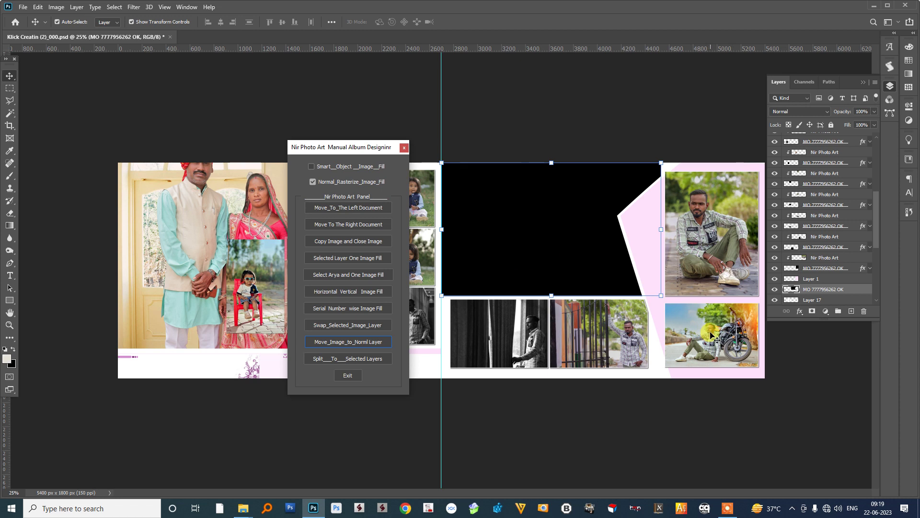
pyautogui.click(619, 144)
pyautogui.click(595, 184)
pyautogui.click(720, 323)
pyautogui.click(368, 344)
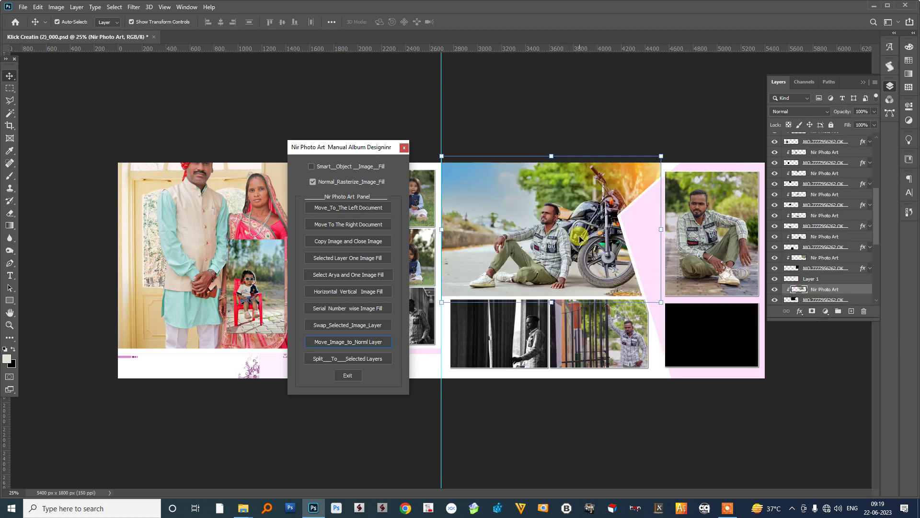
# Close the album without saving and reopen Klick Creatin (2)_000.psd from the PSD folder.
pyautogui.click(153, 37)
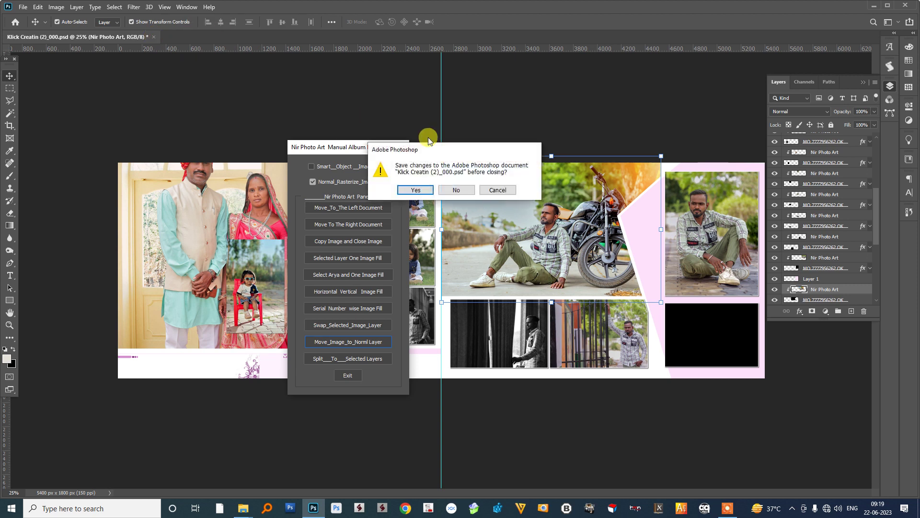
pyautogui.click(456, 190)
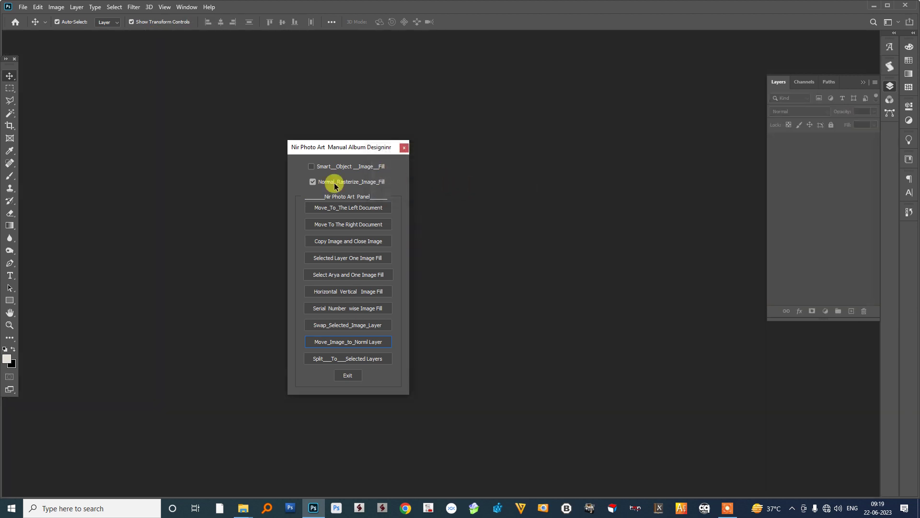
pyautogui.click(244, 508)
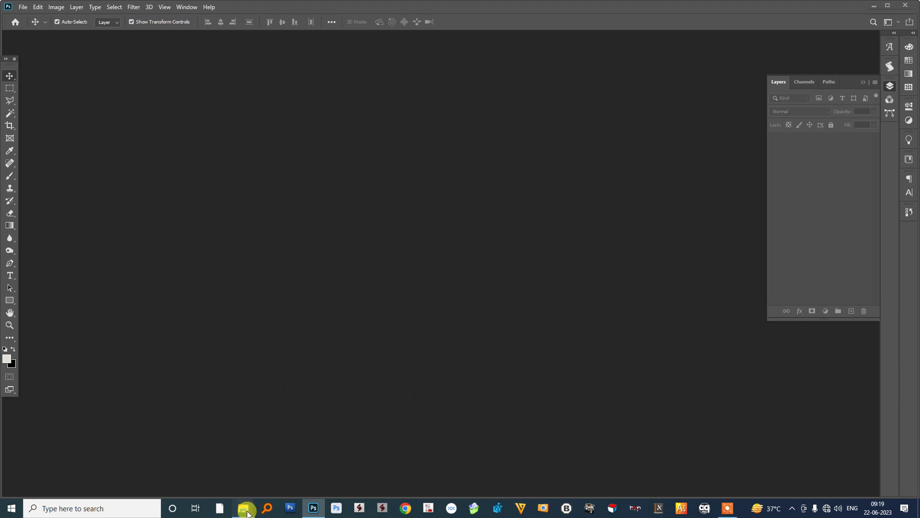
pyautogui.click(215, 484)
pyautogui.moveTo(188, 74)
pyautogui.mouseDown()
pyautogui.moveTo(432, 253)
pyautogui.moveTo(523, 146)
pyautogui.mouseUp()
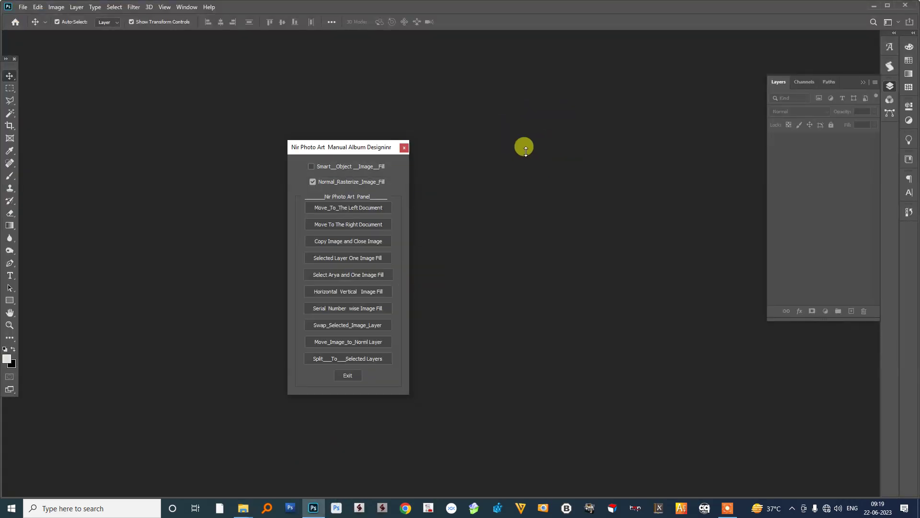
pyautogui.moveTo(369, 147); pyautogui.dragTo(589, 167)
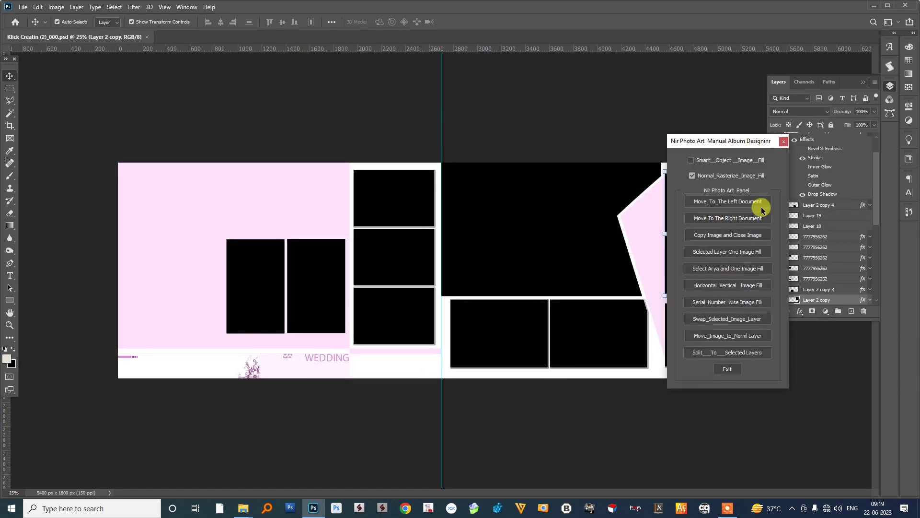
# Merge the five left-page frame layers via Merge Layers, toggling visibility to check the result.
pyautogui.moveTo(732, 139)
pyautogui.mouseDown()
pyautogui.moveTo(749, 246)
pyautogui.moveTo(137, 166)
pyautogui.mouseUp()
pyautogui.click(251, 286)
pyautogui.keyDown('shift'); pyautogui.click(323, 297); pyautogui.keyUp('shift')
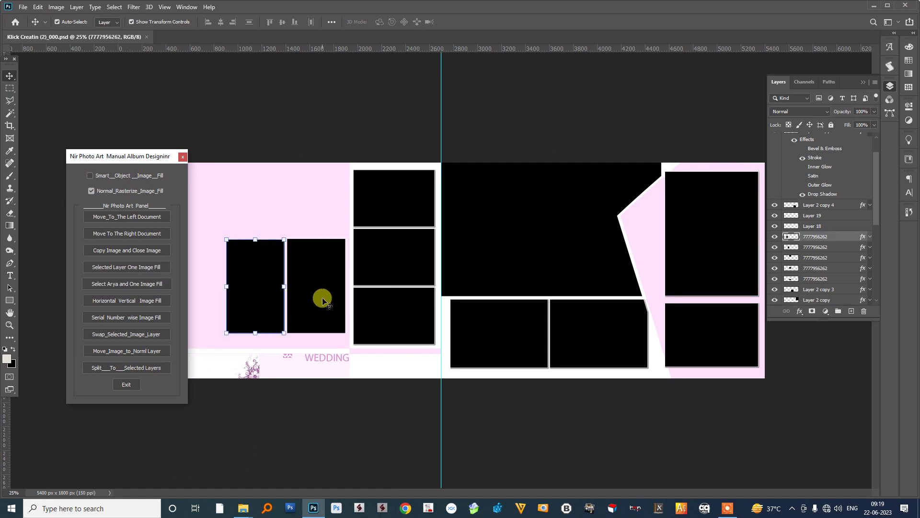
pyautogui.keyDown('shift'); pyautogui.click(396, 197); pyautogui.keyUp('shift')
pyautogui.keyDown('shift'); pyautogui.click(397, 250); pyautogui.keyUp('shift')
pyautogui.keyDown('shift'); pyautogui.click(395, 313); pyautogui.keyUp('shift')
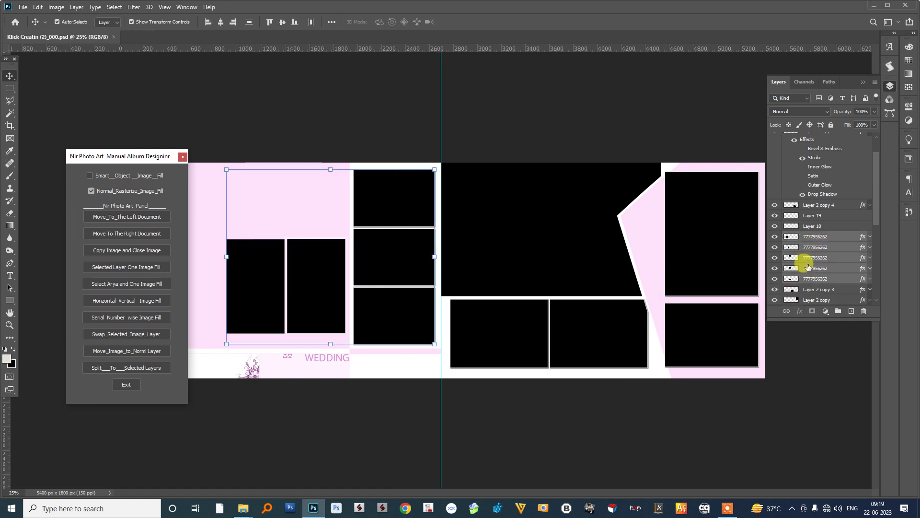
pyautogui.rightClick(825, 257)
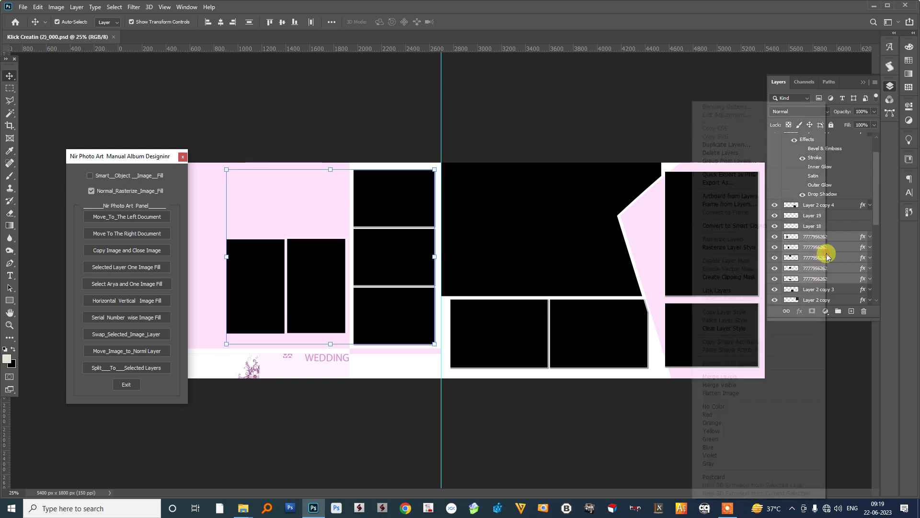
pyautogui.click(744, 379)
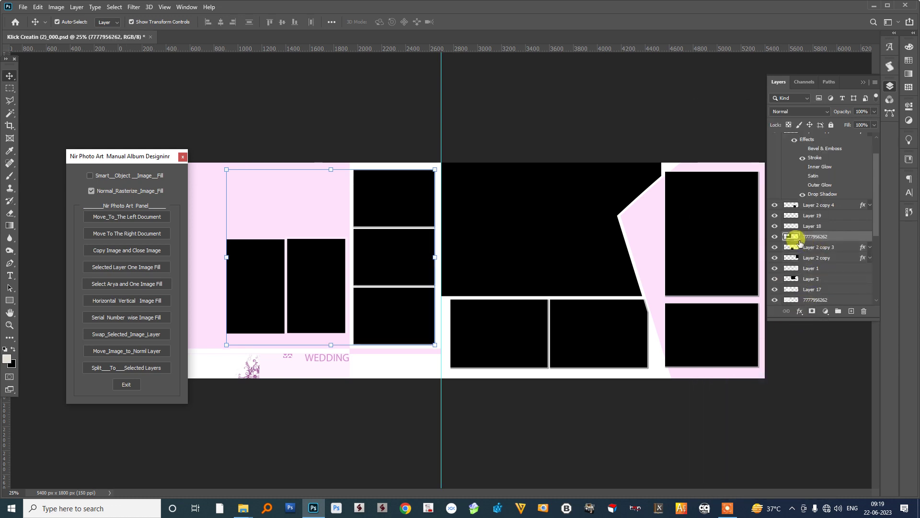
pyautogui.click(774, 237)
pyautogui.click(775, 237)
# Split the merged layer with Split_To_Selected Layers and click the left-page frames to verify.
pyautogui.click(146, 369)
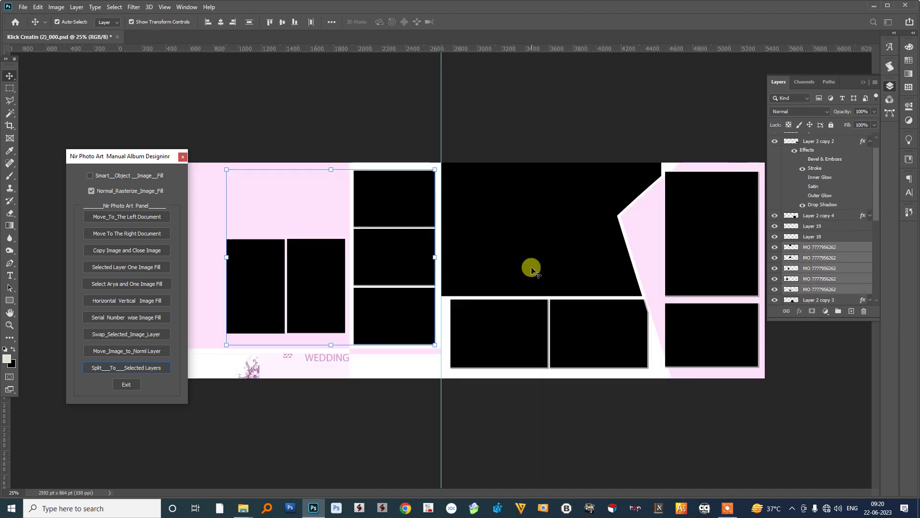
pyautogui.click(402, 205)
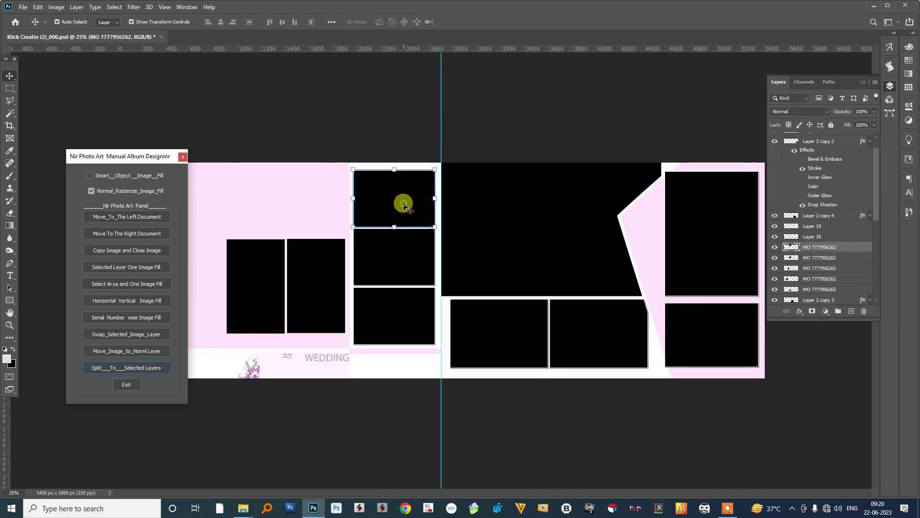
pyautogui.click(407, 247)
pyautogui.click(402, 311)
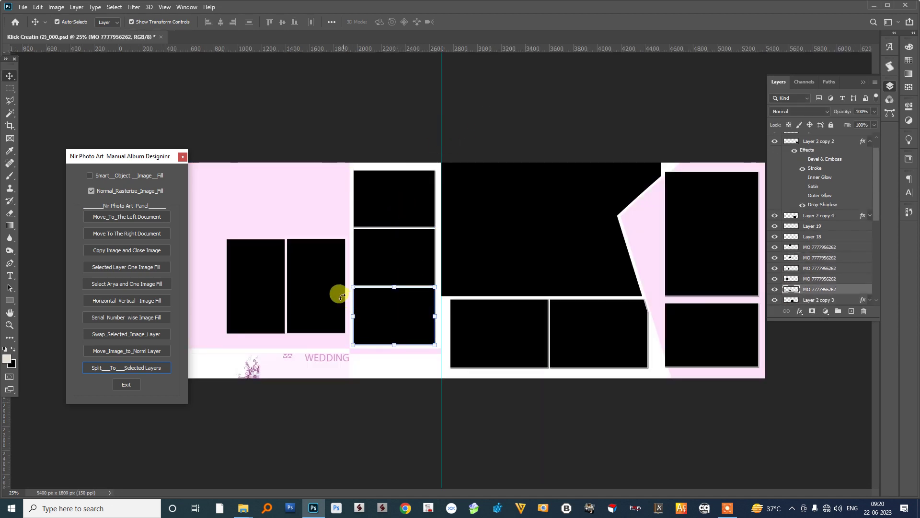
pyautogui.click(319, 290)
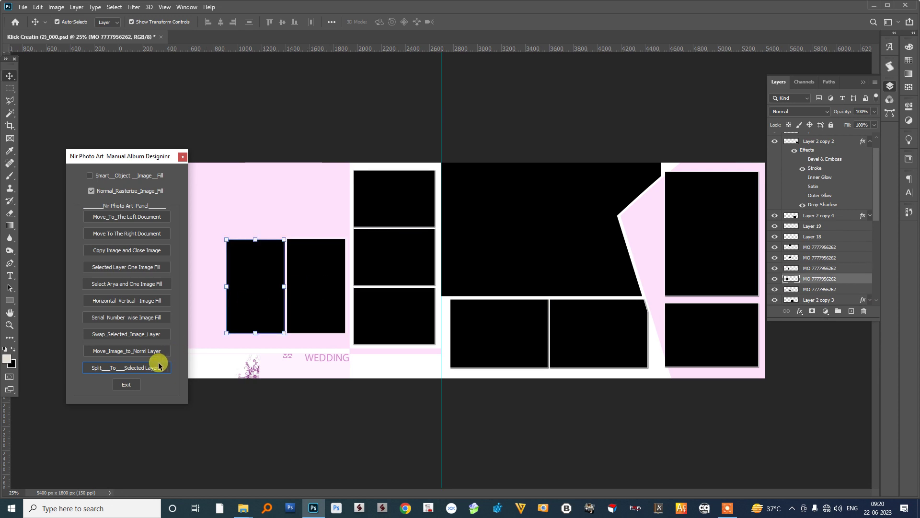
pyautogui.click(402, 200)
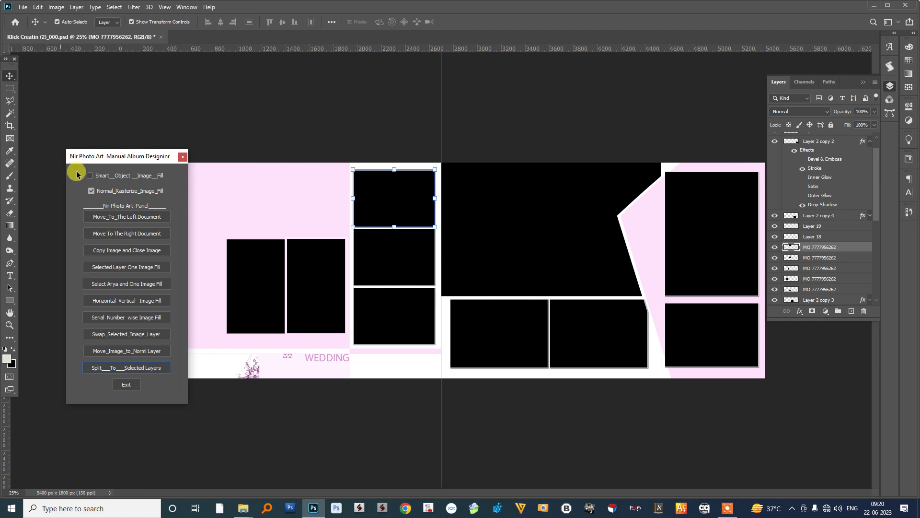
pyautogui.moveTo(92, 158)
pyautogui.mouseDown()
pyautogui.moveTo(749, 80)
pyautogui.moveTo(763, 94)
pyautogui.mouseUp()
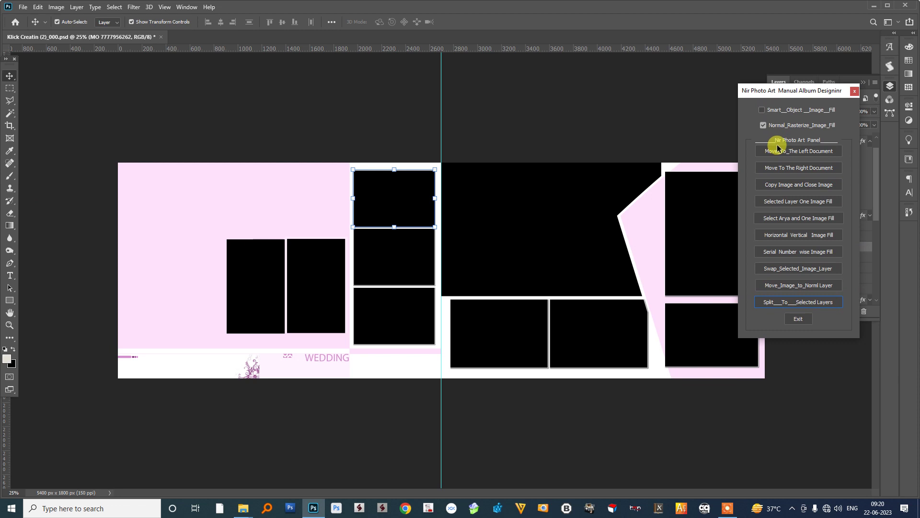
pyautogui.click(765, 111)
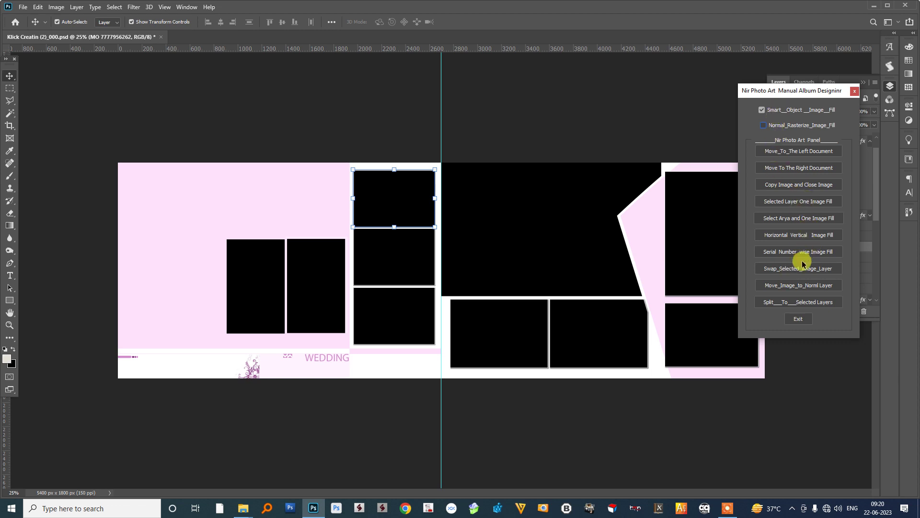
pyautogui.click(762, 110)
pyautogui.click(764, 125)
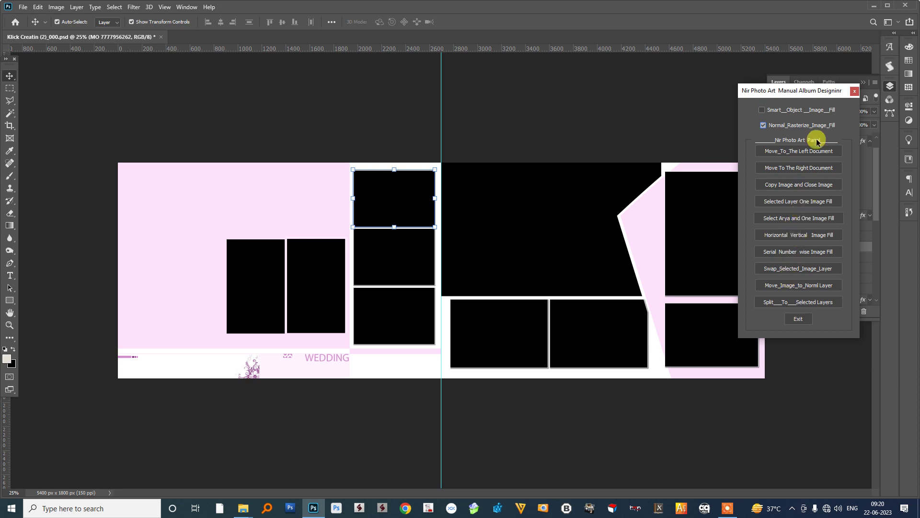
pyautogui.moveTo(813, 91)
pyautogui.mouseDown()
pyautogui.moveTo(560, 202)
pyautogui.moveTo(637, 147)
pyautogui.moveTo(720, 141)
pyautogui.mouseUp()
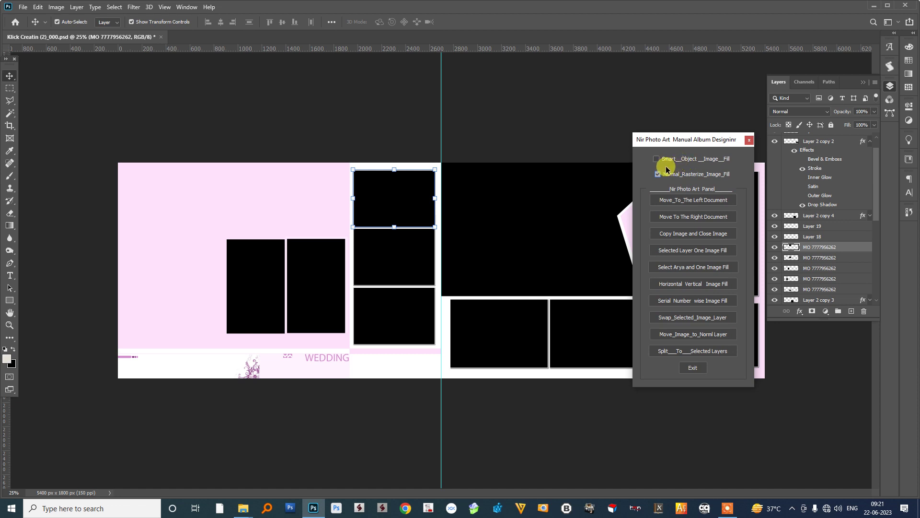
pyautogui.moveTo(674, 148)
pyautogui.mouseDown()
pyautogui.moveTo(690, 148)
pyautogui.moveTo(679, 150)
pyautogui.mouseUp()
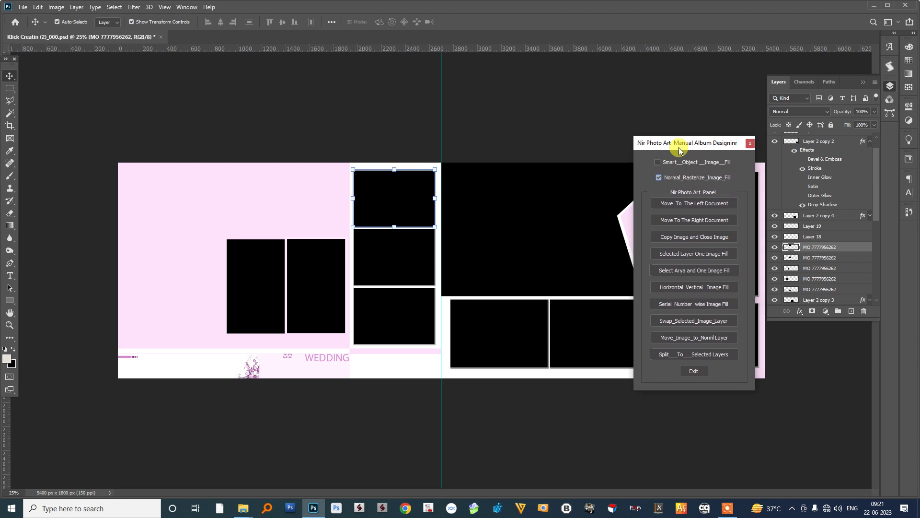